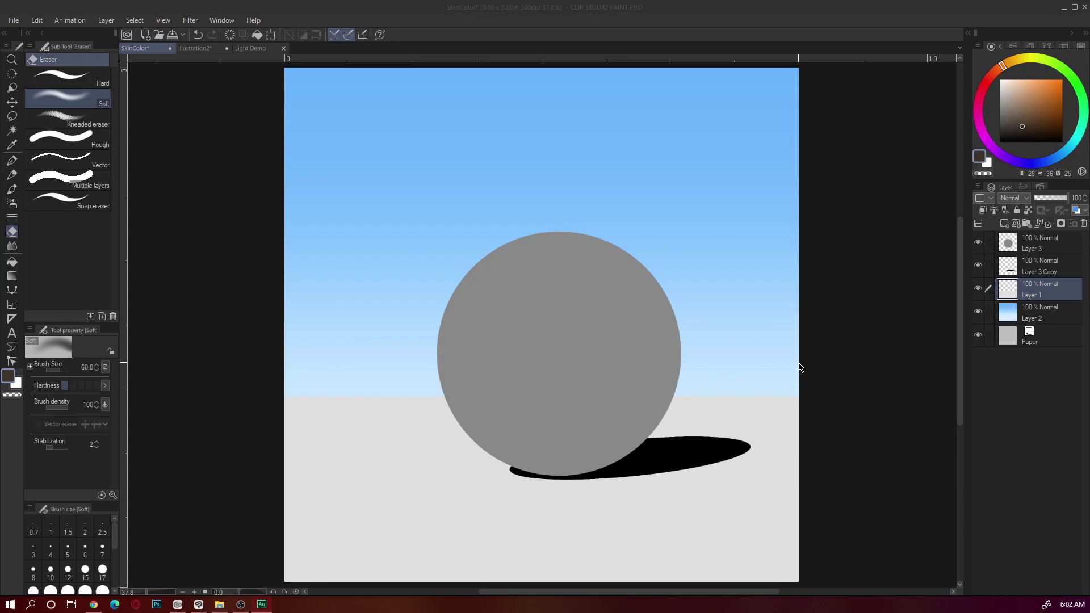
Step: Posterize Layer 1 to warm the ground to beige, then lock transparent pixels on sphere Layer 3
{"action": "left_click", "coordinate": [1010, 299]}
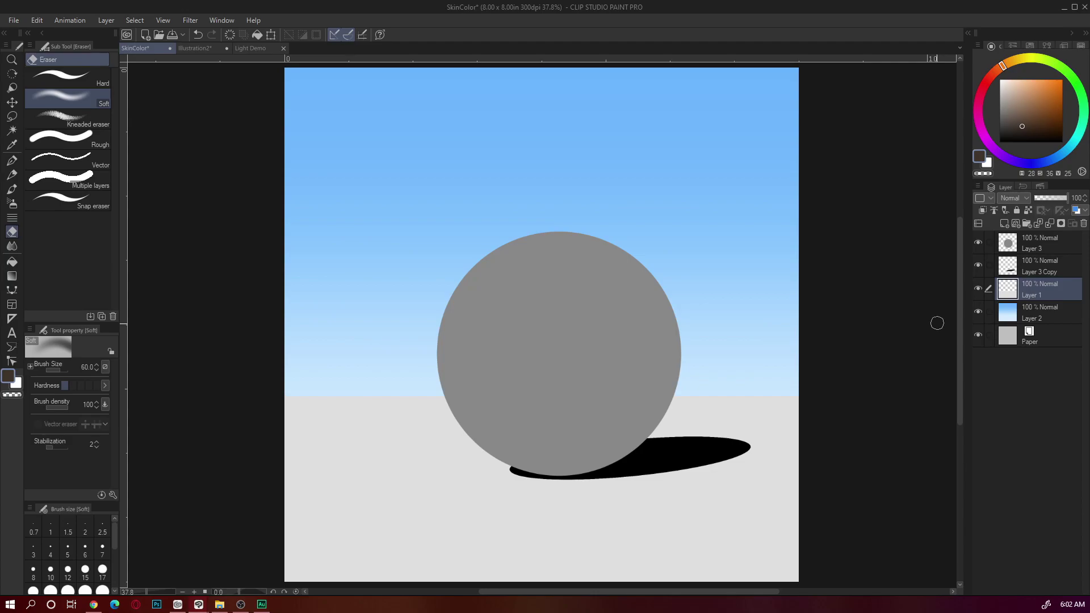
{"action": "left_click", "coordinate": [37, 20]}
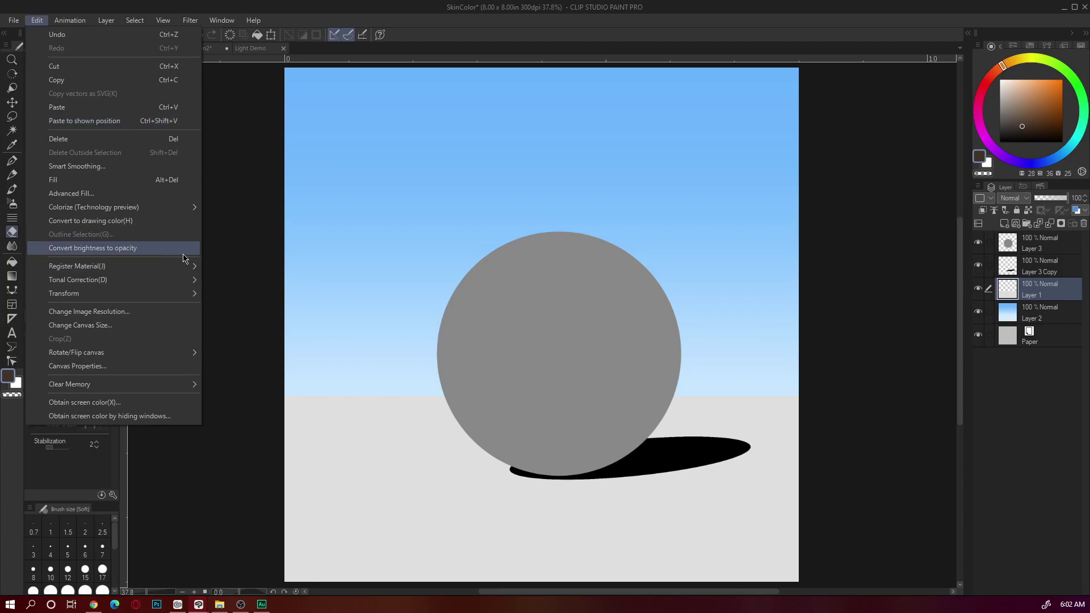
{"action": "mouse_move", "coordinate": [113, 279]}
{"action": "left_click", "coordinate": [246, 309]}
{"action": "key", "text": "Return"}
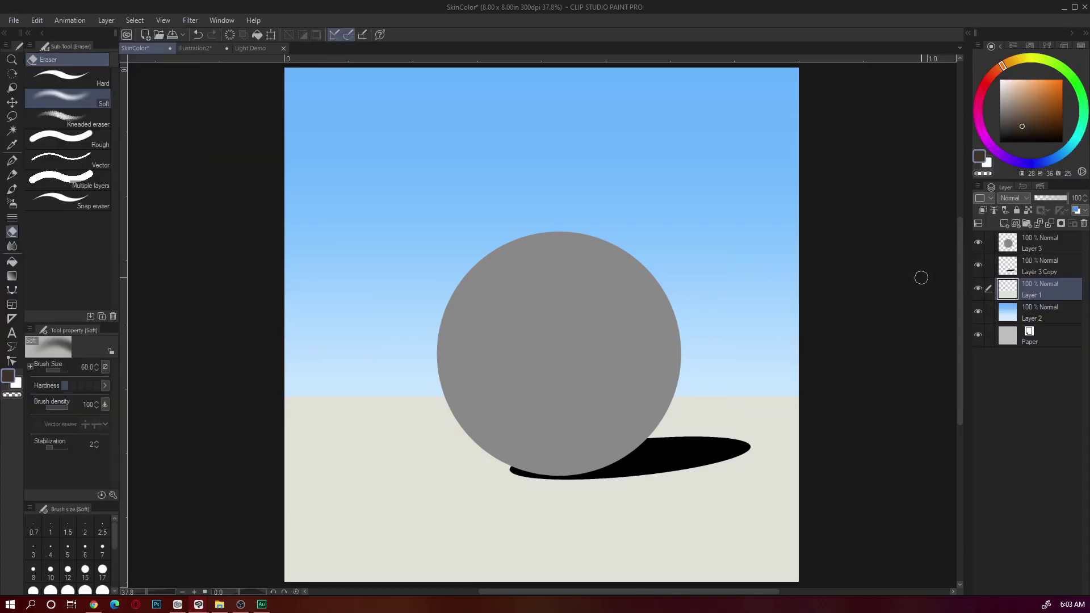
{"action": "left_click", "coordinate": [1016, 244]}
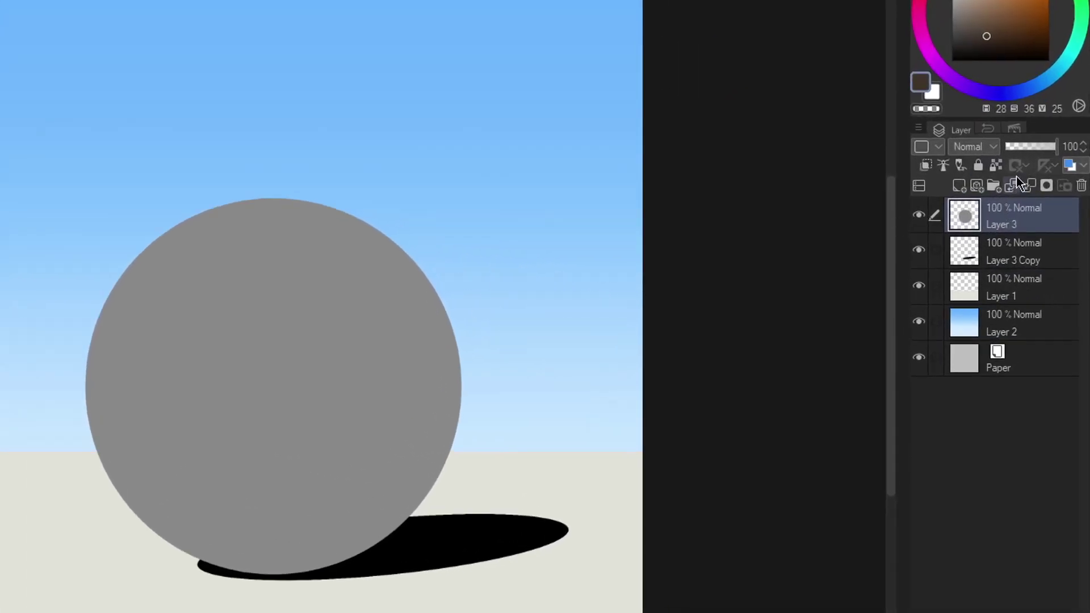
{"action": "left_click", "coordinate": [996, 165]}
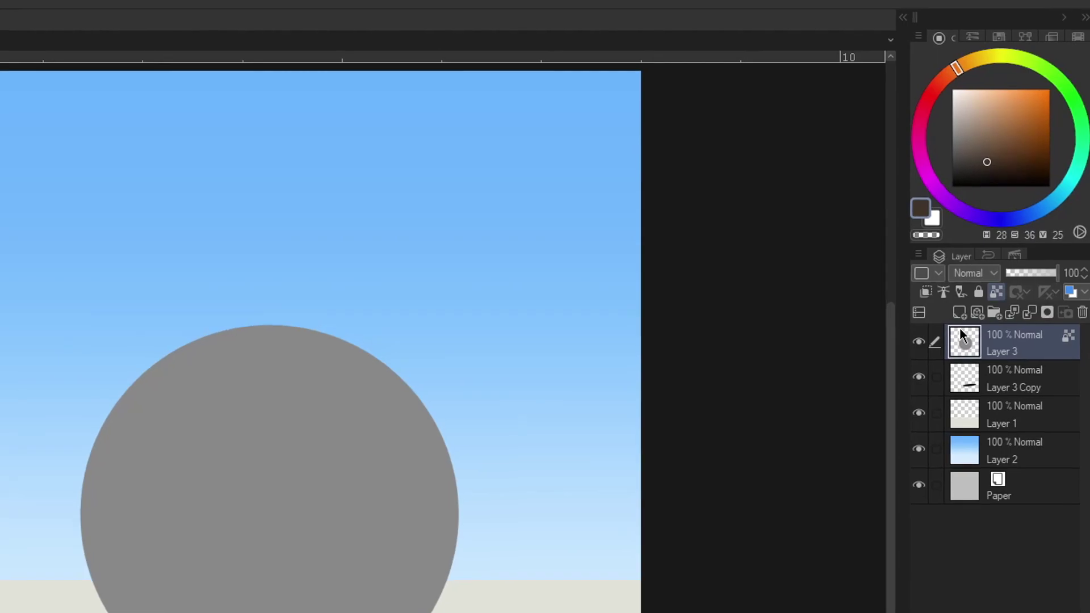
Step: Mix a pale peach skin tone, fill the Layer 3 sphere, then deepen it to a darker tan
{"action": "left_click_drag", "start_coordinate": [977, 113], "coordinate": [963, 105]}
{"action": "left_click_drag", "start_coordinate": [954, 64], "coordinate": [946, 61]}
{"action": "left_click", "coordinate": [965, 110]}
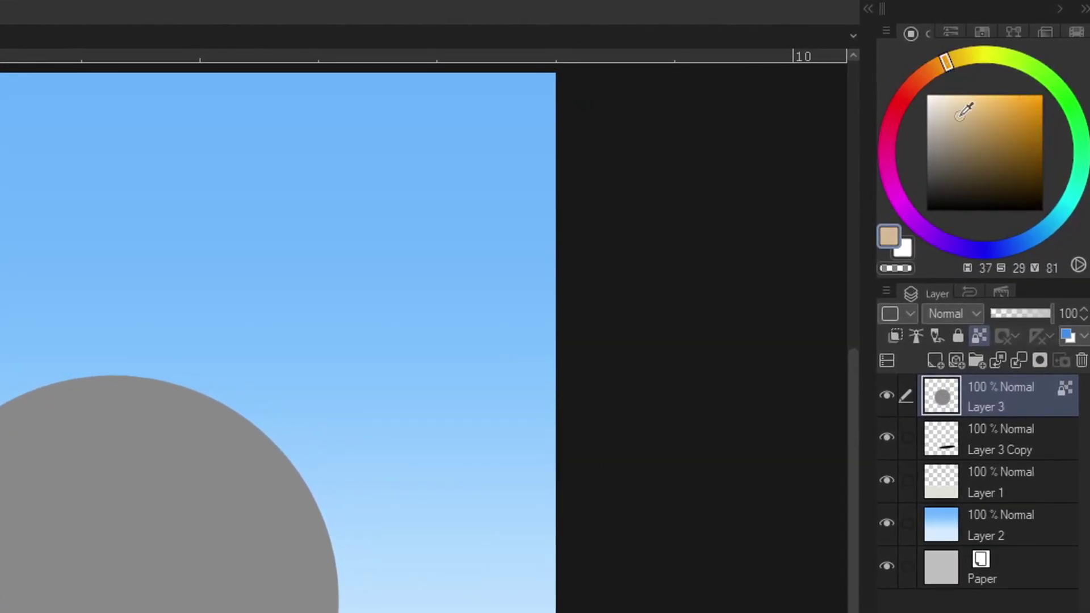
{"action": "mouse_move", "coordinate": [965, 109]}
{"action": "left_mouse_down"}
{"action": "mouse_move", "coordinate": [976, 100]}
{"action": "mouse_move", "coordinate": [961, 80]}
{"action": "mouse_move", "coordinate": [931, 70]}
{"action": "left_mouse_up"}
{"action": "left_click", "coordinate": [956, 59]}
{"action": "left_click", "coordinate": [961, 106]}
{"action": "left_click_drag", "start_coordinate": [961, 107], "coordinate": [957, 102]}
{"action": "left_click", "coordinate": [217, 511]}
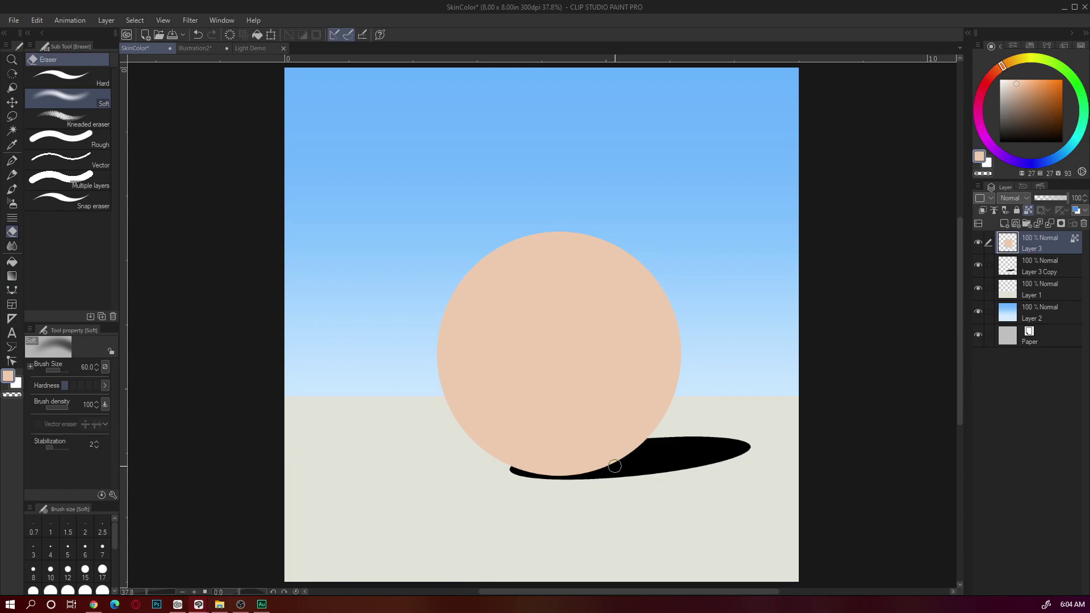
{"action": "left_click", "coordinate": [1022, 91]}
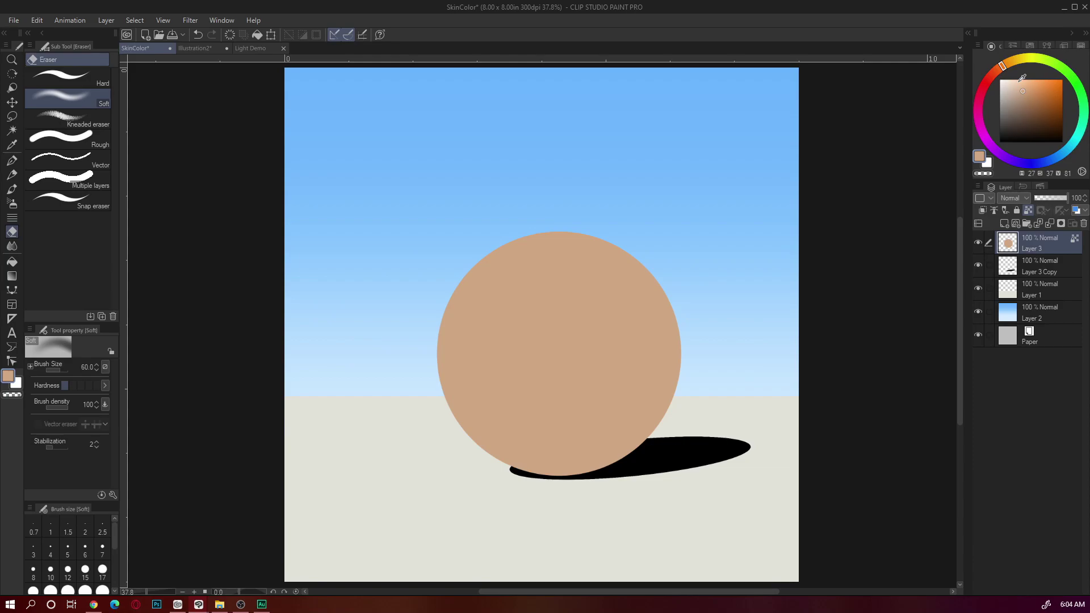
Step: In Illustration2, briefly hide Layer 1, set its opacity to 73%, then return to SkinColor
{"action": "left_click", "coordinate": [191, 57]}
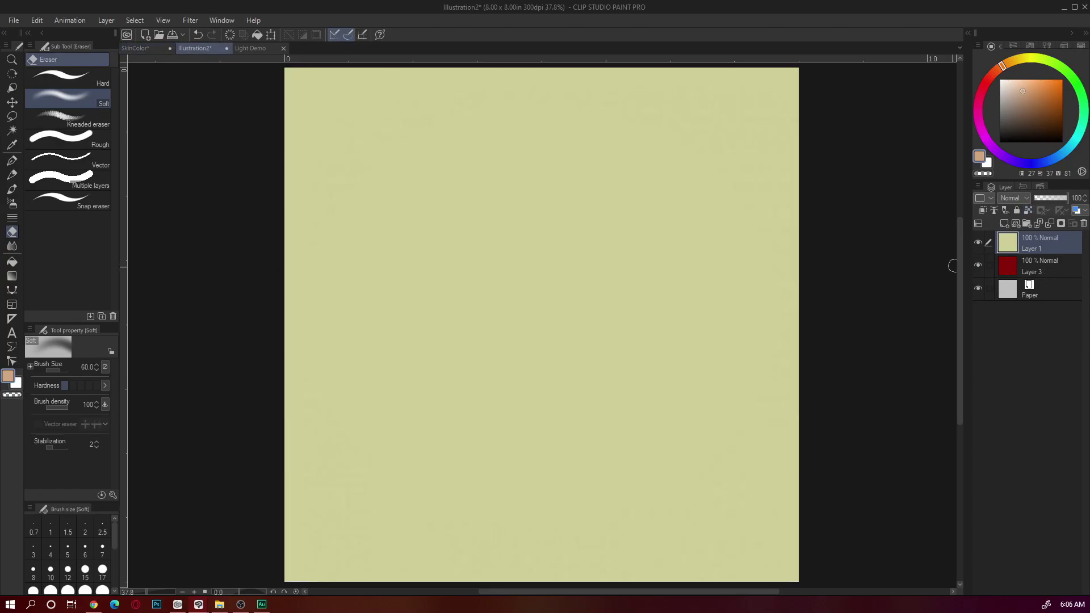
{"action": "left_click", "coordinate": [978, 243]}
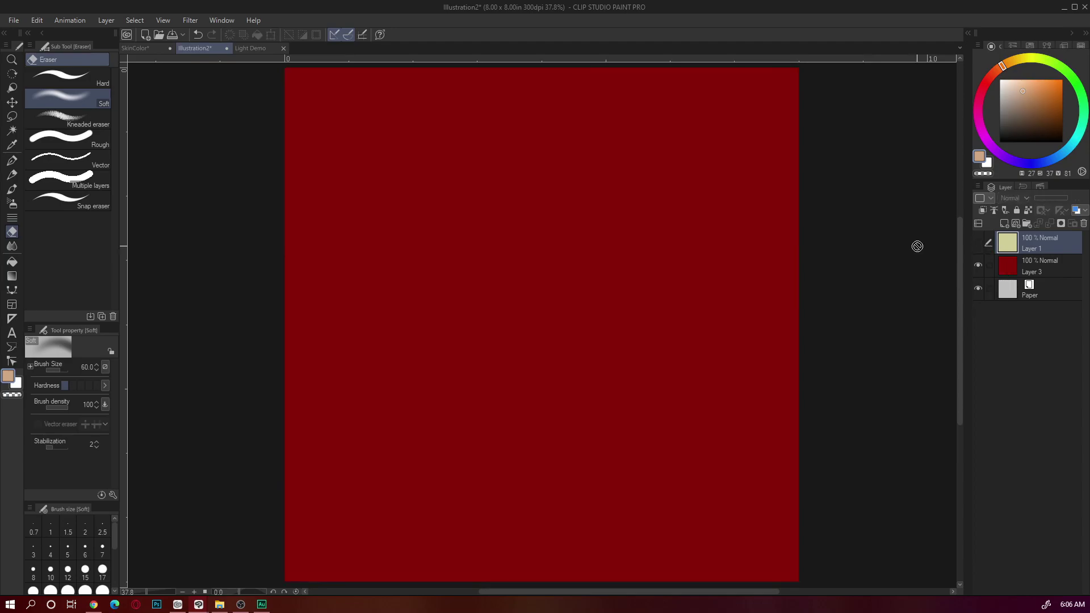
{"action": "key", "text": "ctrl+z"}
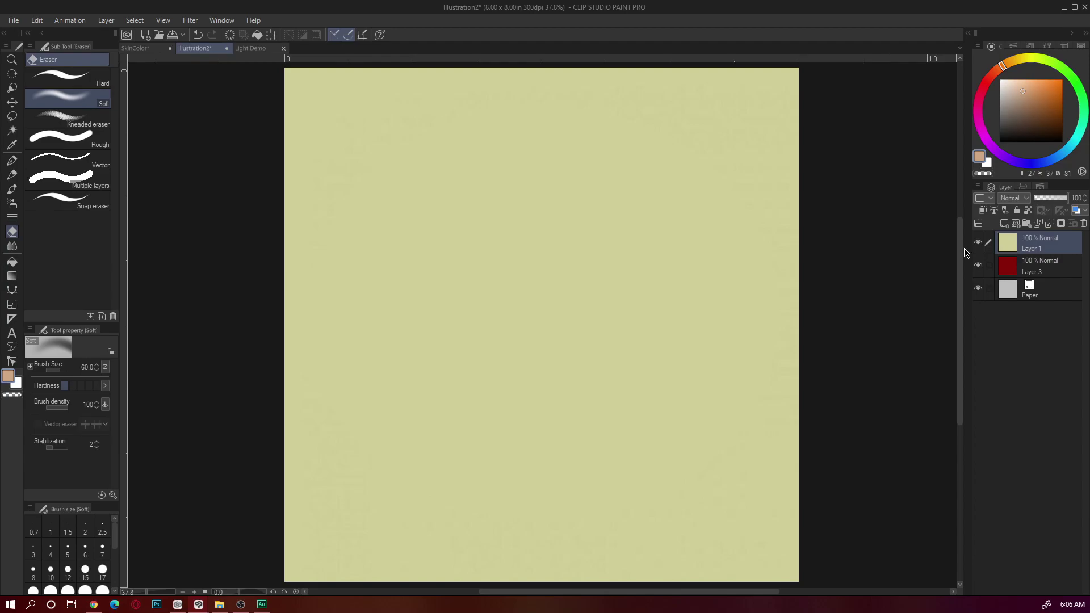
{"action": "left_click", "coordinate": [1066, 198]}
{"action": "left_click_drag", "start_coordinate": [1067, 201], "coordinate": [1058, 205]}
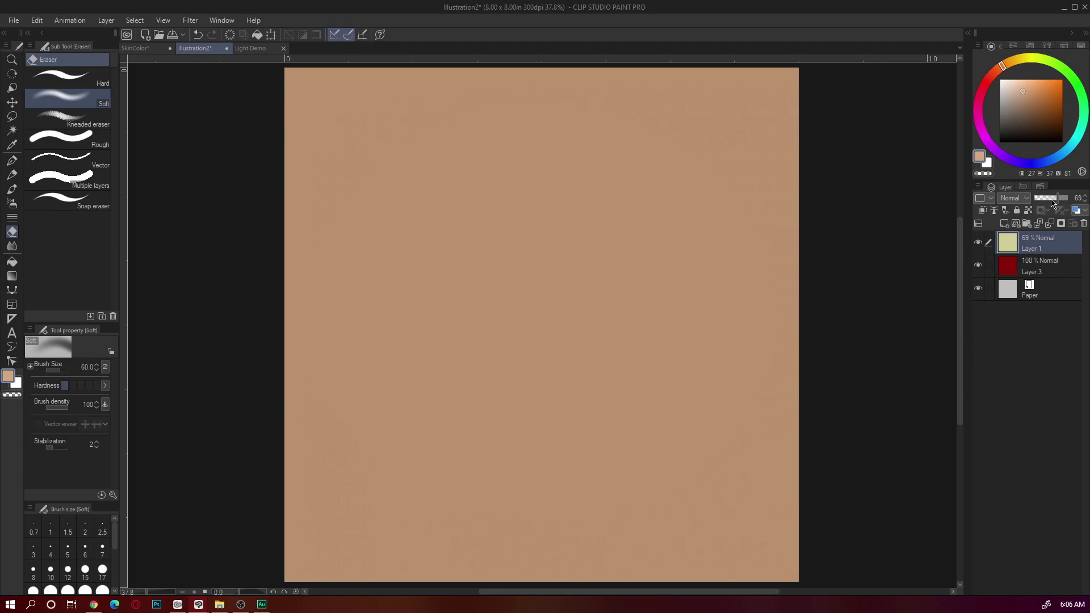
{"action": "left_click_drag", "start_coordinate": [1052, 201], "coordinate": [1059, 203]}
{"action": "left_click", "coordinate": [146, 49]}
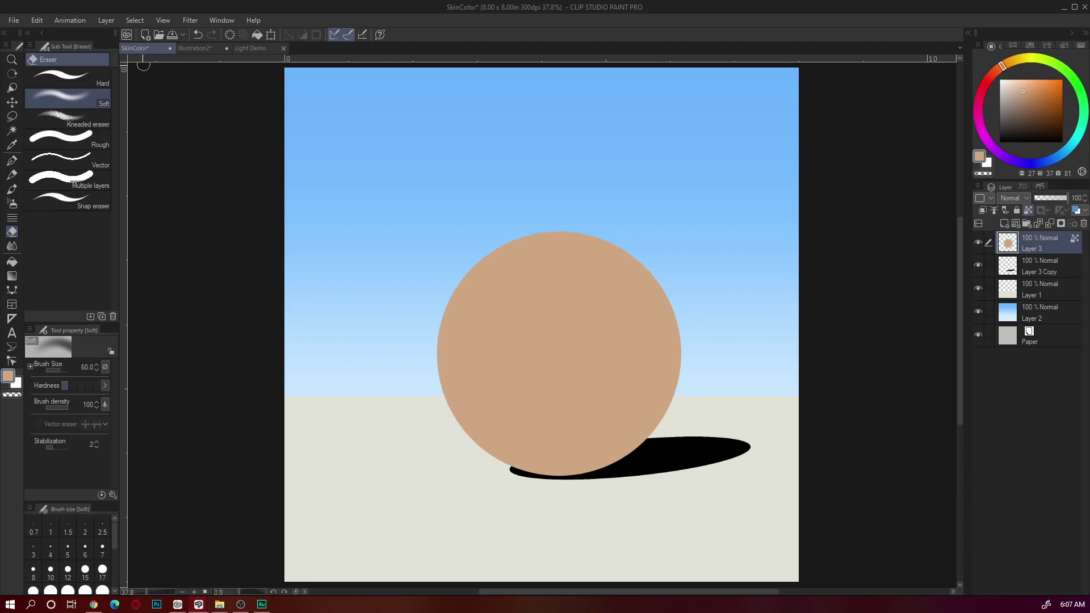
Step: Fade Layer 3 Copy's black shadow to grey at 46% opacity, then add a new layer above Layer 3
{"action": "left_click", "coordinate": [1016, 270]}
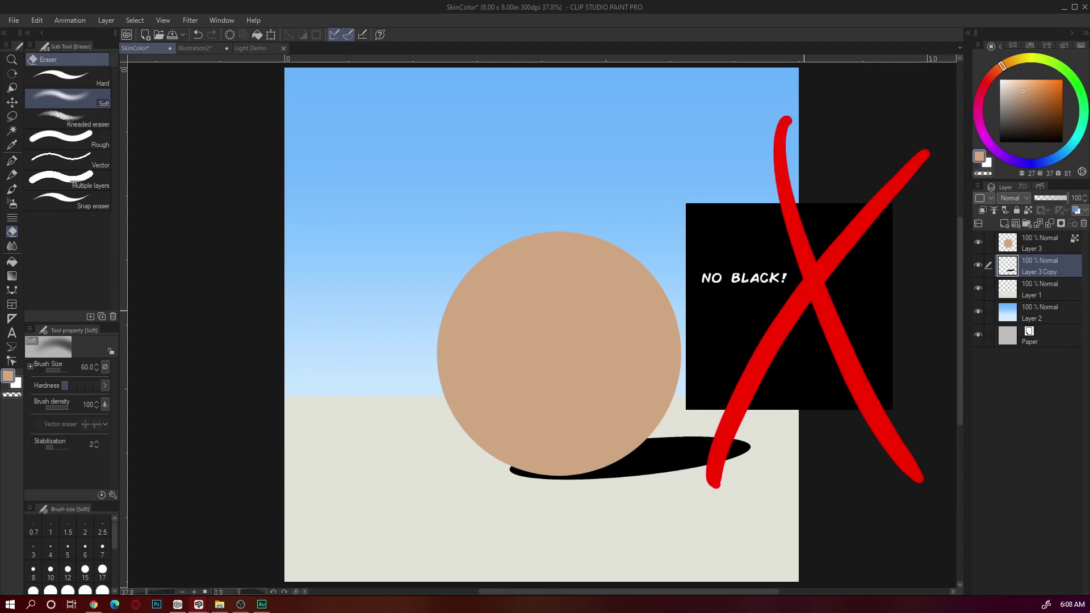
{"action": "left_click_drag", "start_coordinate": [1067, 197], "coordinate": [1042, 212]}
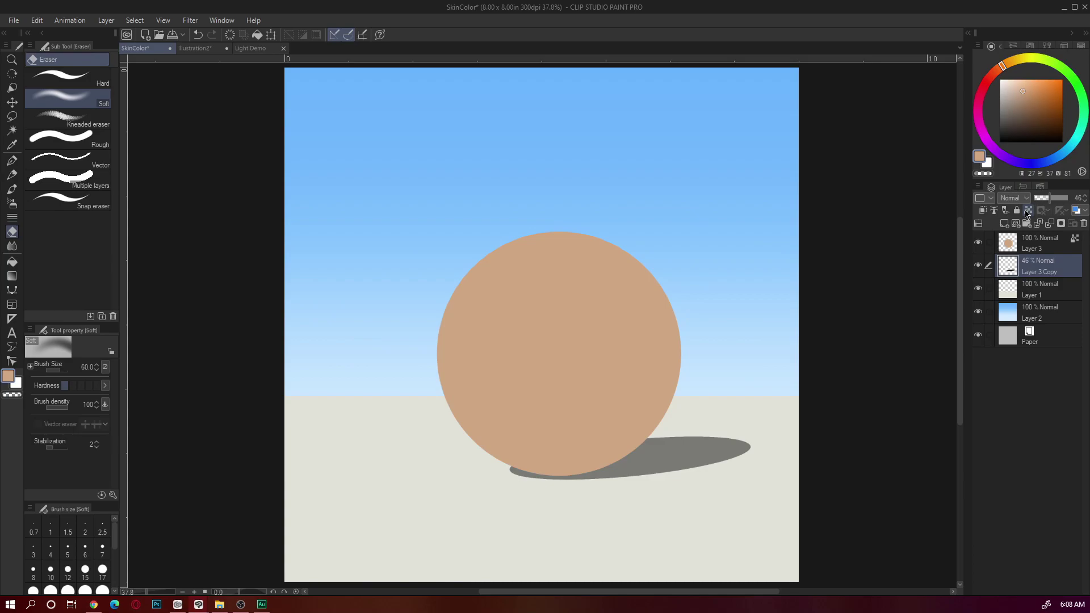
{"action": "left_click", "coordinate": [1043, 247]}
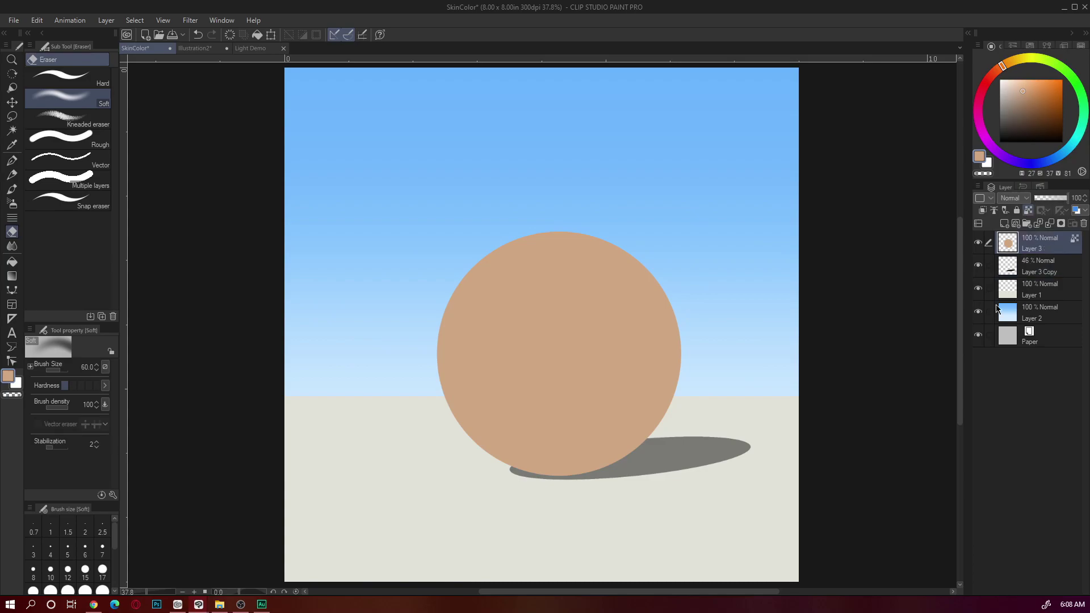
{"action": "key", "text": "ctrl+shift+n"}
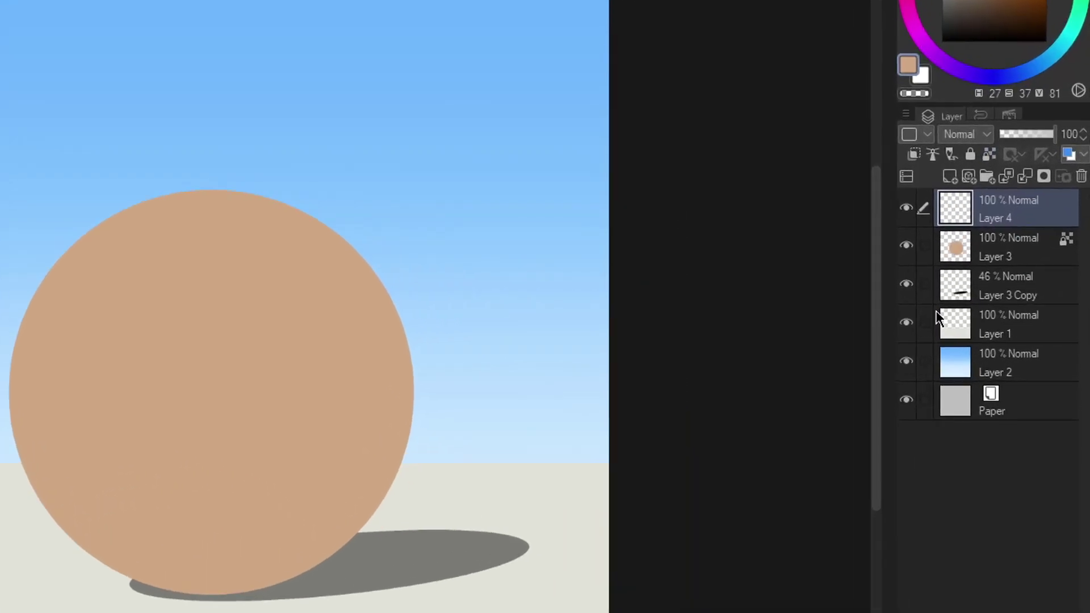
Step: Clip the new layer to the sphere and draw Mapping pen test strokes, then undo them
{"action": "key", "text": "ctrl+alt+g"}
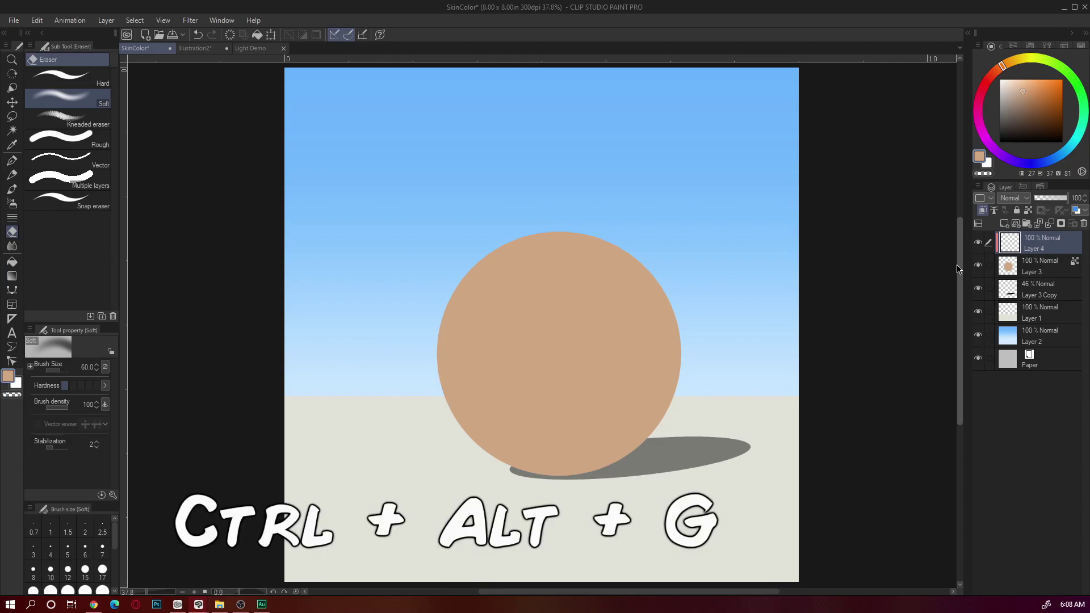
{"action": "key", "text": "p"}
{"action": "left_click", "coordinate": [999, 95]}
{"action": "left_click_drag", "start_coordinate": [462, 341], "coordinate": [669, 231]}
{"action": "left_click_drag", "start_coordinate": [465, 386], "coordinate": [675, 255]}
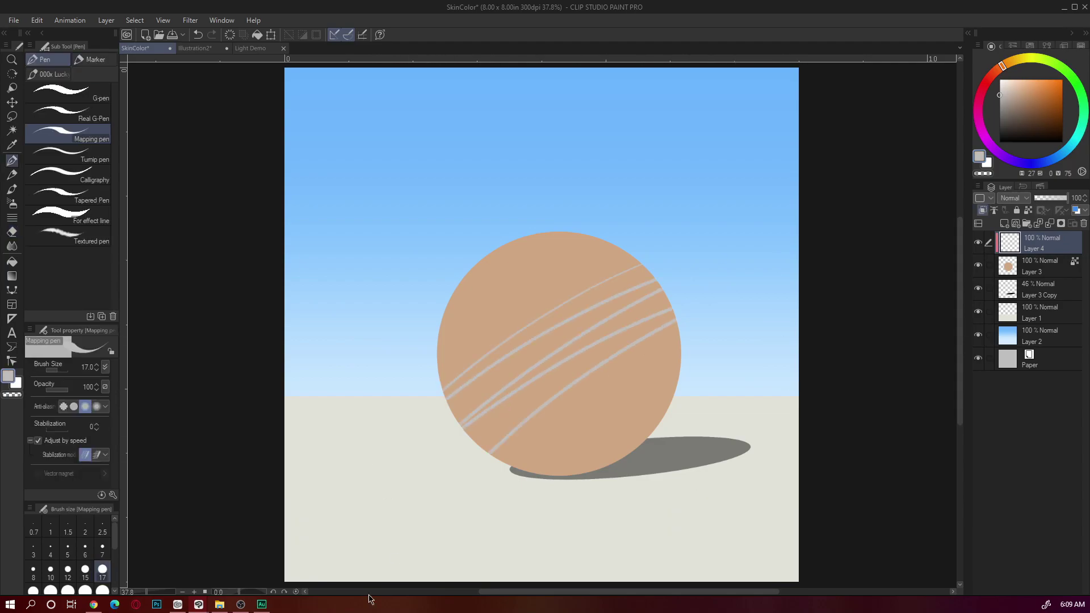
{"action": "key", "text": "ctrl+z"}
Step: Draw orange test strokes diagonally across the sphere and delete them
{"action": "left_click", "coordinate": [1059, 79]}
{"action": "mouse_move", "coordinate": [457, 419]}
{"action": "left_mouse_down"}
{"action": "mouse_move", "coordinate": [652, 279]}
{"action": "mouse_move", "coordinate": [673, 299]}
{"action": "left_mouse_up"}
{"action": "left_click_drag", "start_coordinate": [480, 448], "coordinate": [664, 309]}
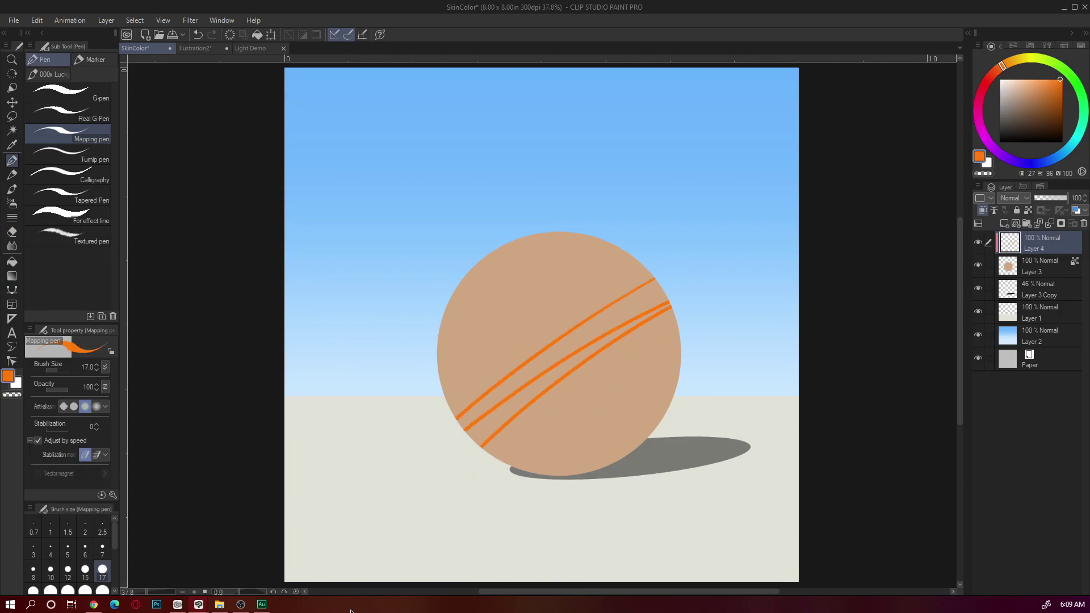
{"action": "key", "text": "Delete"}
{"action": "left_click_drag", "start_coordinate": [443, 394], "coordinate": [635, 255]}
{"action": "mouse_move", "coordinate": [450, 410]}
{"action": "left_mouse_down"}
{"action": "mouse_move", "coordinate": [642, 263]}
{"action": "mouse_move", "coordinate": [659, 281]}
{"action": "left_mouse_up"}
{"action": "left_click_drag", "start_coordinate": [477, 446], "coordinate": [667, 296]}
{"action": "left_click_drag", "start_coordinate": [494, 458], "coordinate": [681, 345]}
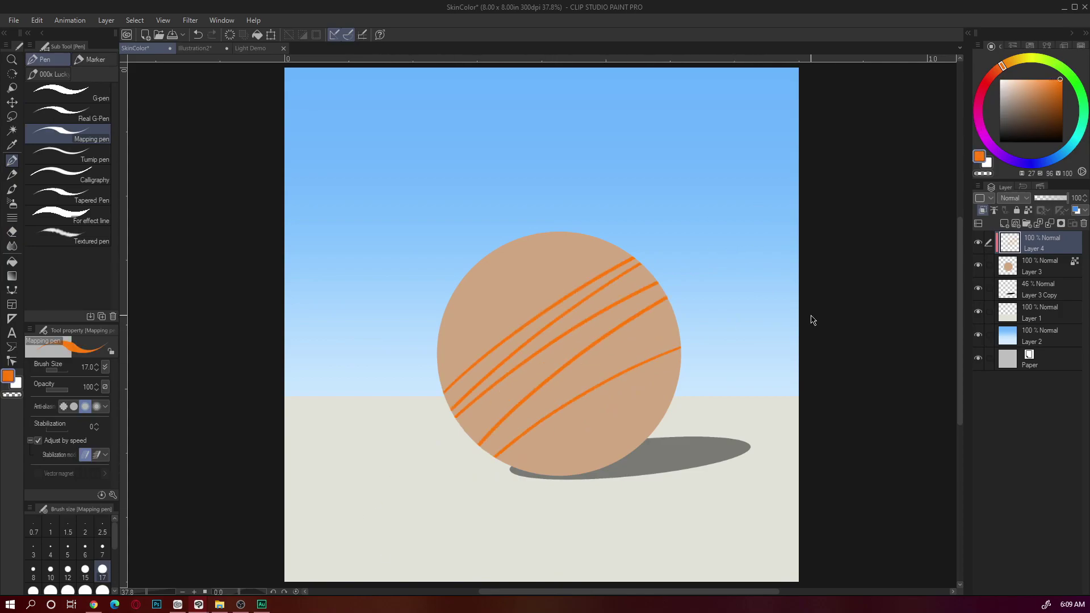
{"action": "key", "text": "Delete"}
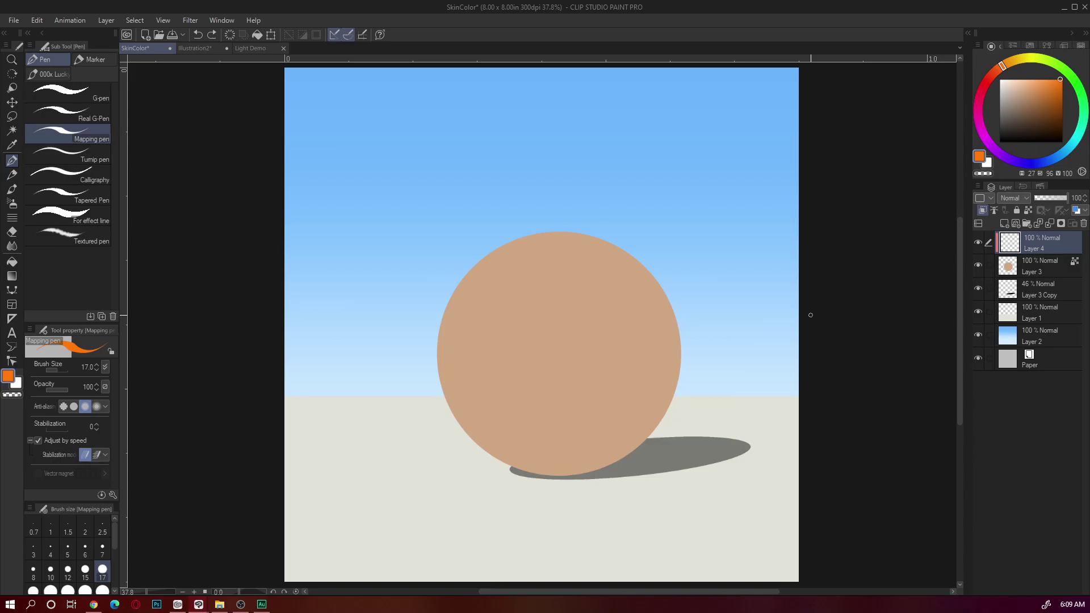
Step: Sample the sphere's skin tone and lighten it into a warm highlight colour
{"action": "left_click", "coordinate": [596, 354], "text": "alt"}
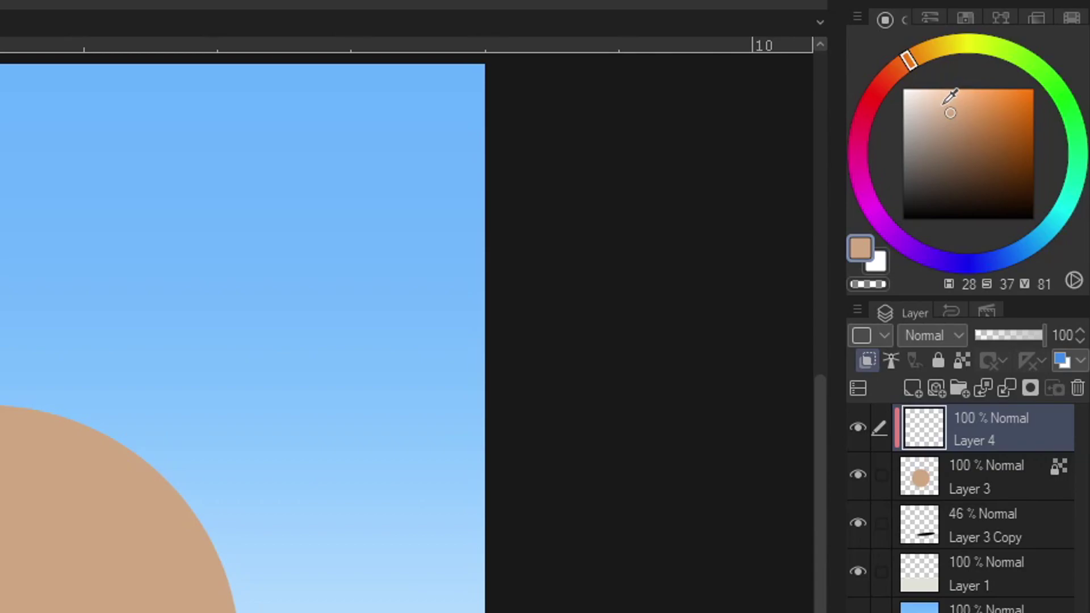
{"action": "left_click_drag", "start_coordinate": [945, 103], "coordinate": [930, 94]}
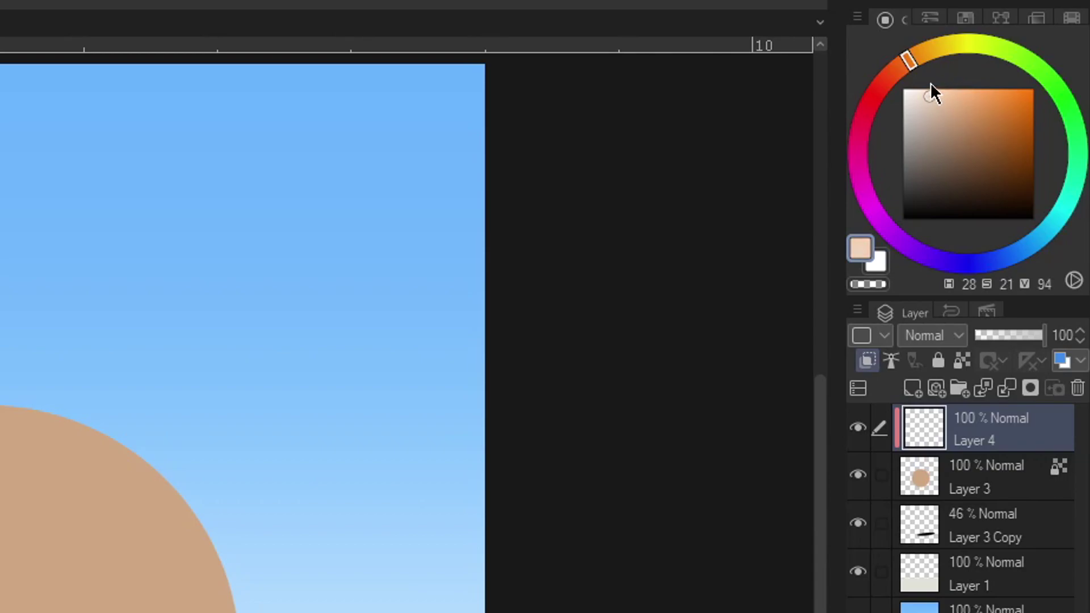
{"action": "left_click_drag", "start_coordinate": [917, 64], "coordinate": [923, 54]}
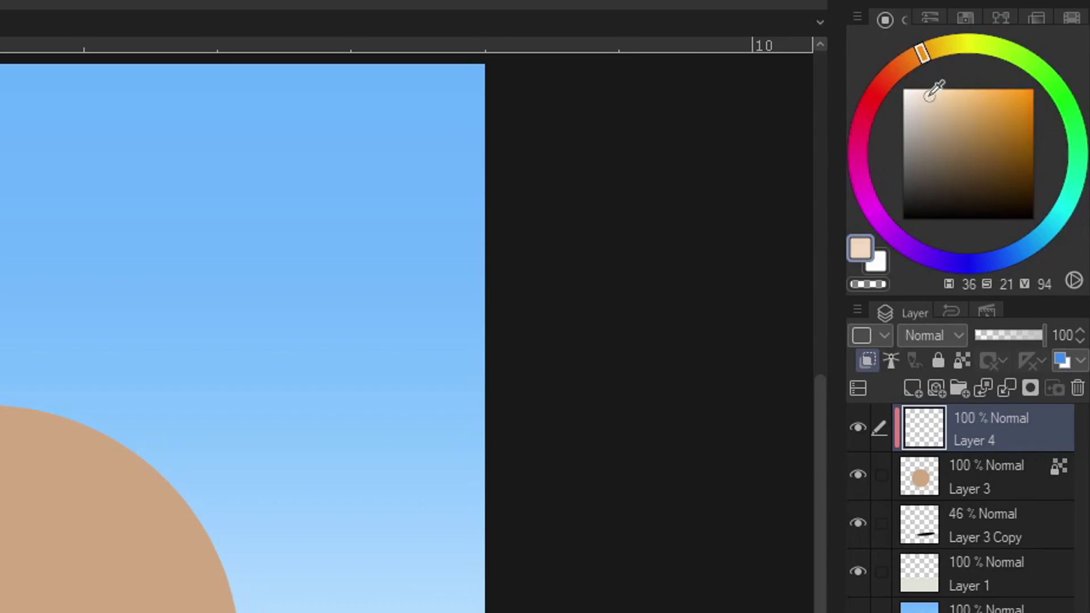
{"action": "left_click_drag", "start_coordinate": [930, 95], "coordinate": [929, 99]}
{"action": "left_click_drag", "start_coordinate": [923, 54], "coordinate": [945, 33]}
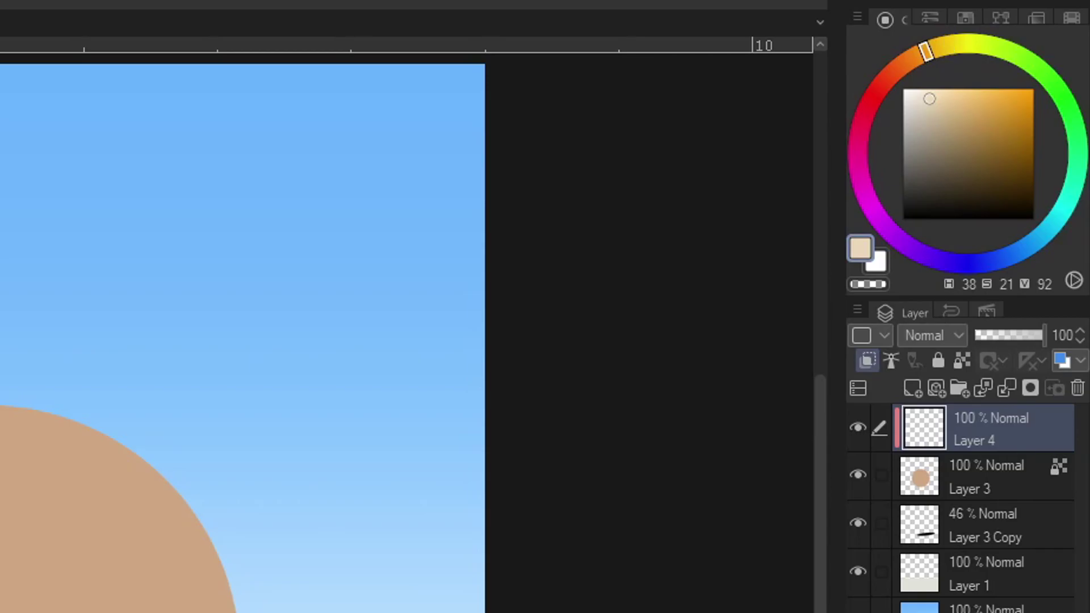
Step: Try highlight strokes on the sphere, undoing them, and switch to a near-white cream
{"action": "left_click_drag", "start_coordinate": [457, 357], "coordinate": [528, 449]}
{"action": "key", "text": "ctrl+z"}
{"action": "mouse_move", "coordinate": [534, 267]}
{"action": "left_mouse_down"}
{"action": "mouse_move", "coordinate": [556, 273]}
{"action": "mouse_move", "coordinate": [469, 397]}
{"action": "mouse_move", "coordinate": [622, 309]}
{"action": "mouse_move", "coordinate": [450, 372]}
{"action": "mouse_move", "coordinate": [479, 398]}
{"action": "mouse_move", "coordinate": [654, 312]}
{"action": "left_mouse_up"}
{"action": "key", "text": "ctrl+z"}
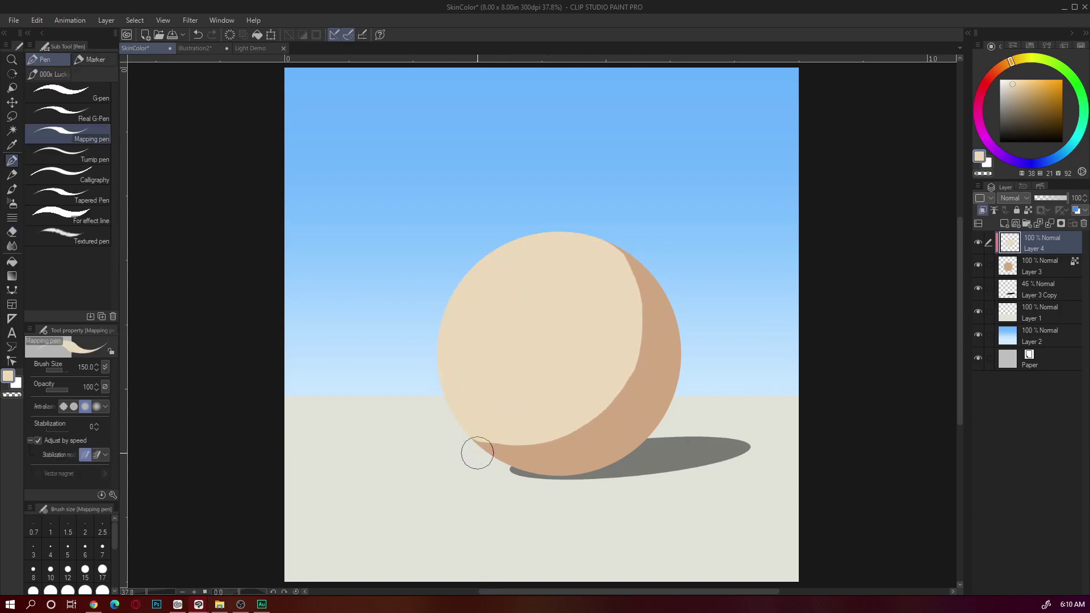
{"action": "left_click", "coordinate": [1007, 80]}
{"action": "left_click_drag", "start_coordinate": [1009, 77], "coordinate": [1003, 79]}
{"action": "mouse_move", "coordinate": [533, 305]}
{"action": "left_mouse_down"}
{"action": "mouse_move", "coordinate": [516, 316]}
{"action": "mouse_move", "coordinate": [525, 311]}
{"action": "left_mouse_up"}
{"action": "key", "text": "ctrl+z"}
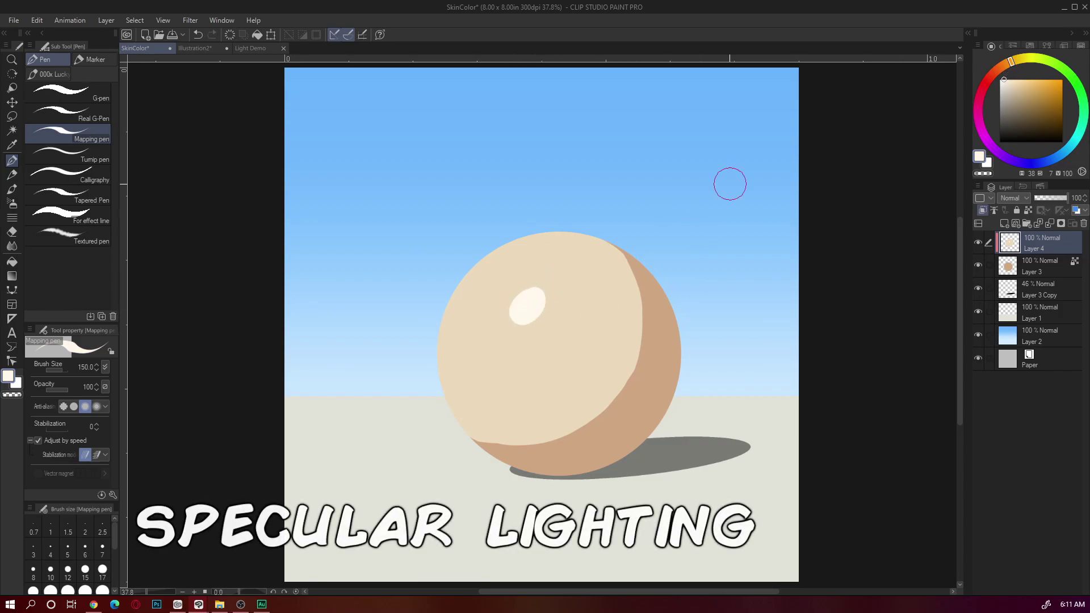
Step: Enlarge the highlight in pure white, then sample the sphere's tan shadow colour and darken it
{"action": "left_click", "coordinate": [1004, 80]}
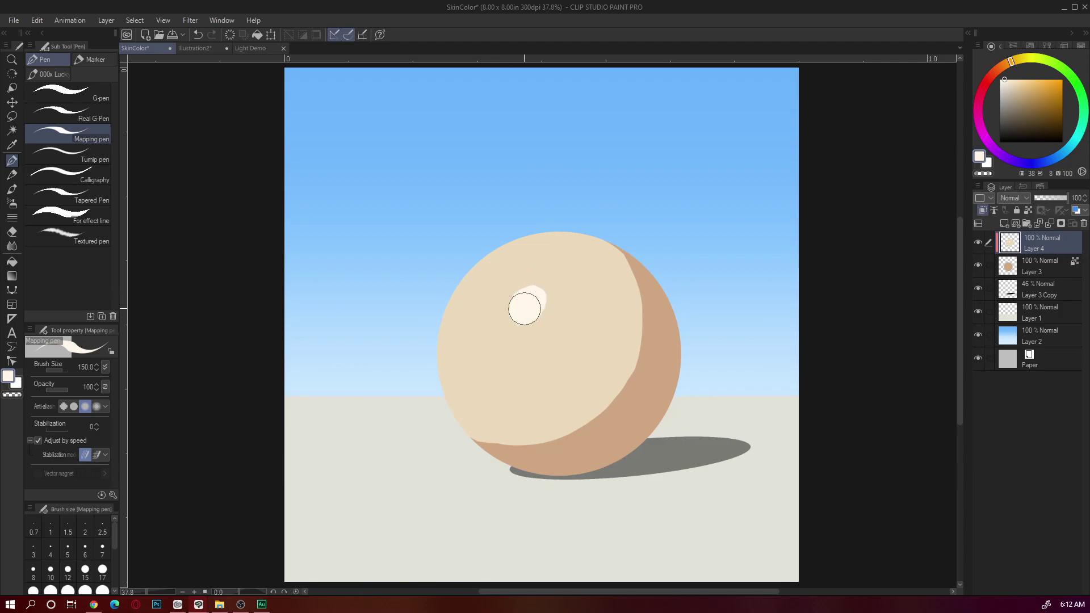
{"action": "left_click_drag", "start_coordinate": [525, 309], "coordinate": [525, 302]}
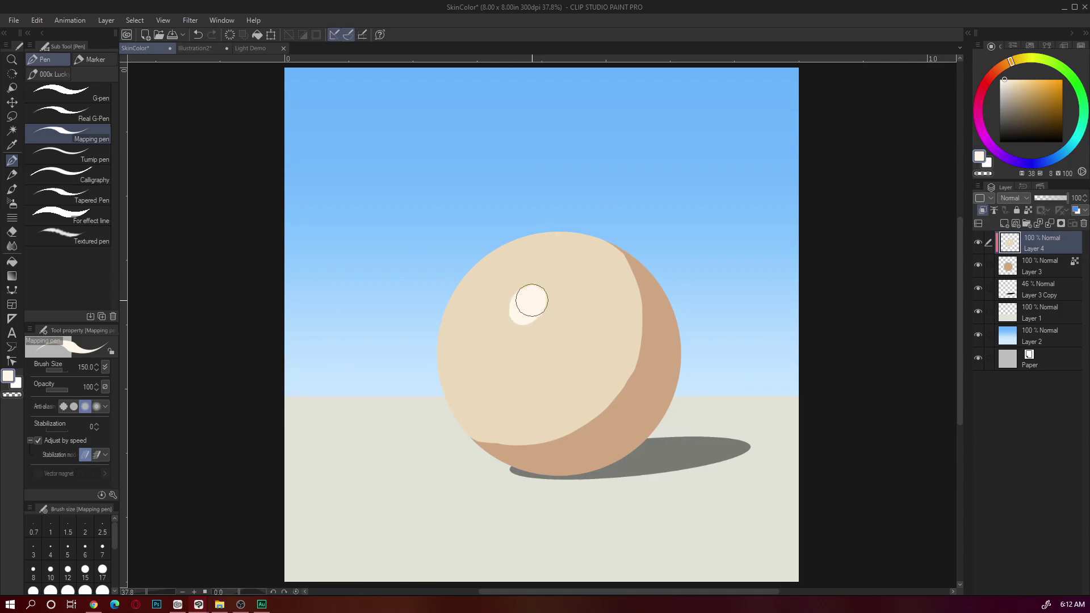
{"action": "left_click", "coordinate": [1000, 79]}
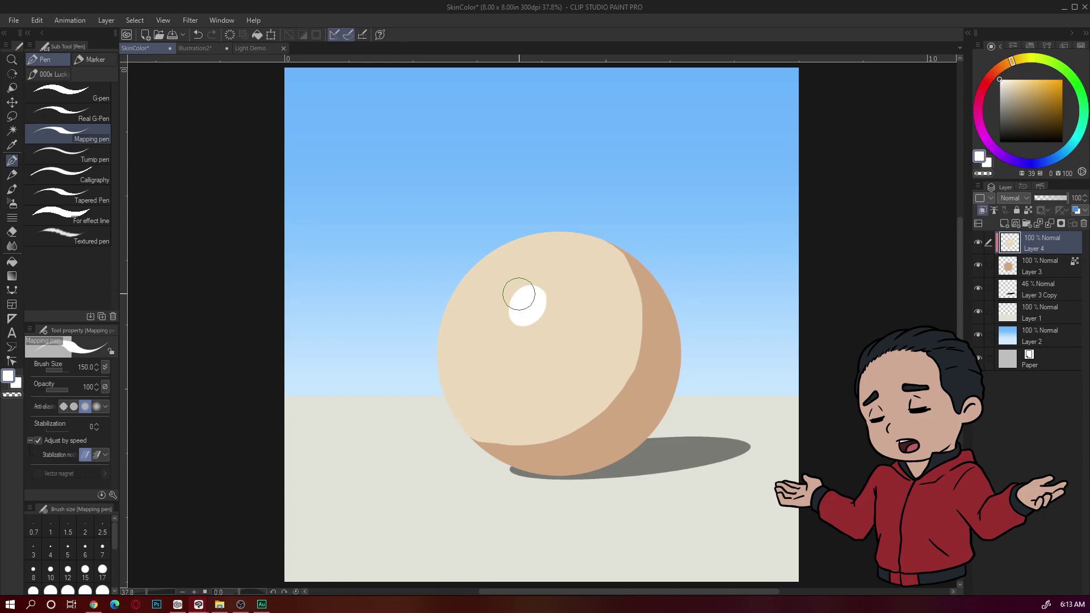
{"action": "left_click", "coordinate": [617, 416], "text": "alt"}
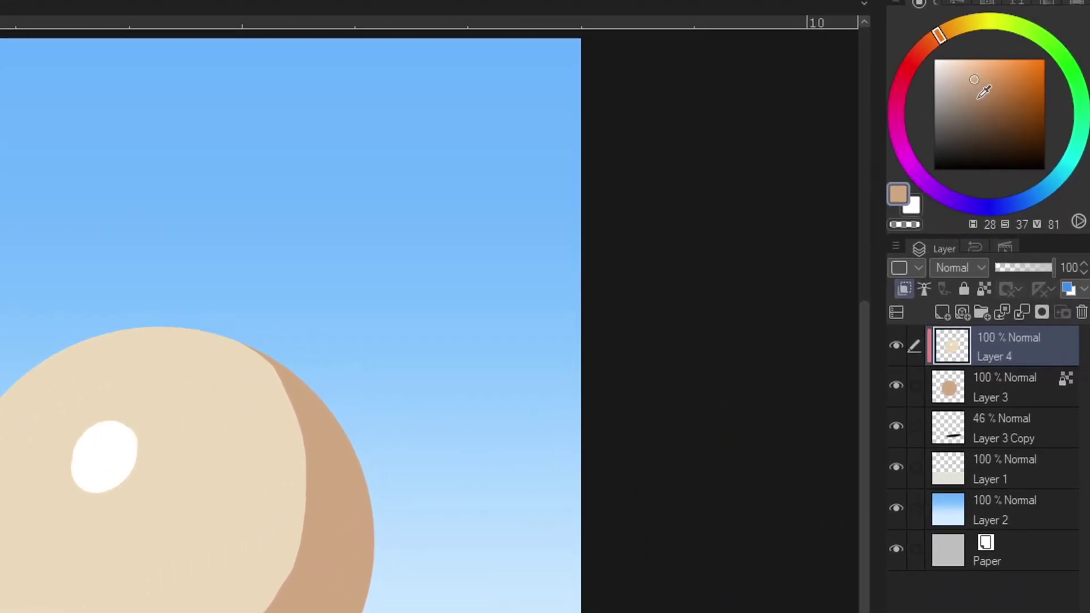
{"action": "left_click", "coordinate": [975, 102]}
Step: Fill the sphere's shadow area with a darker brown
{"action": "left_click", "coordinate": [977, 101]}
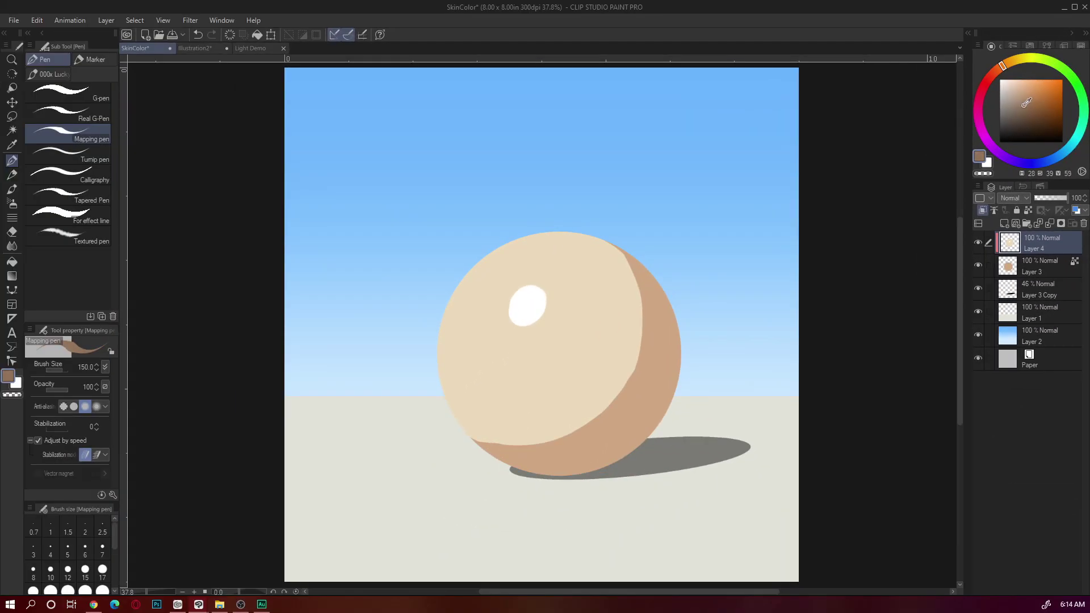
{"action": "left_click", "coordinate": [1023, 101]}
{"action": "key", "text": "g"}
{"action": "left_click", "coordinate": [605, 421]}
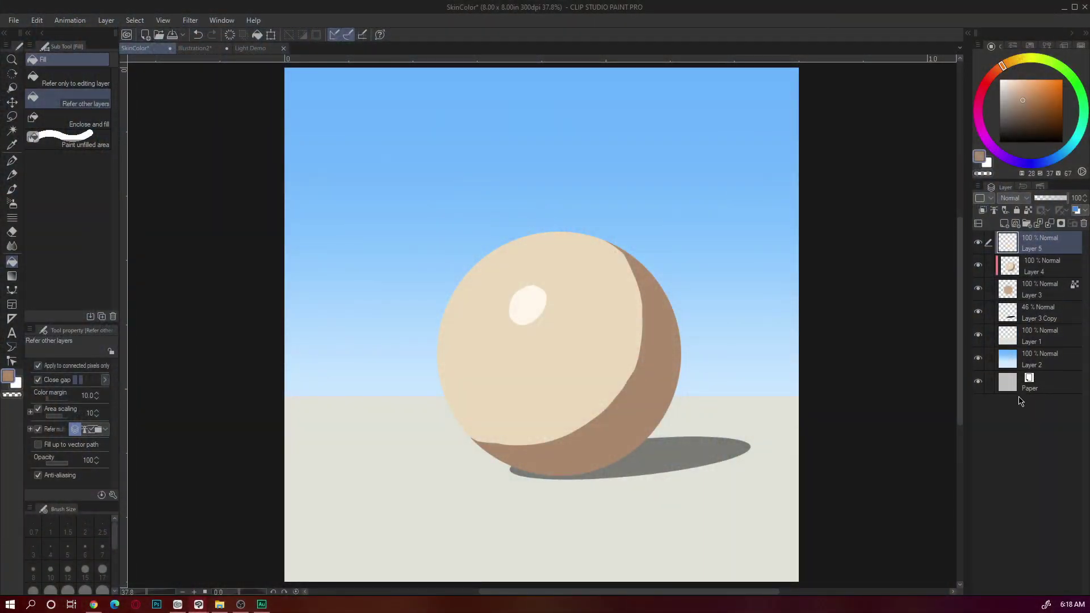
Step: Clip the new Layer 5 to the layer below and sample the sky blue
{"action": "key", "text": "ctrl+alt+g"}
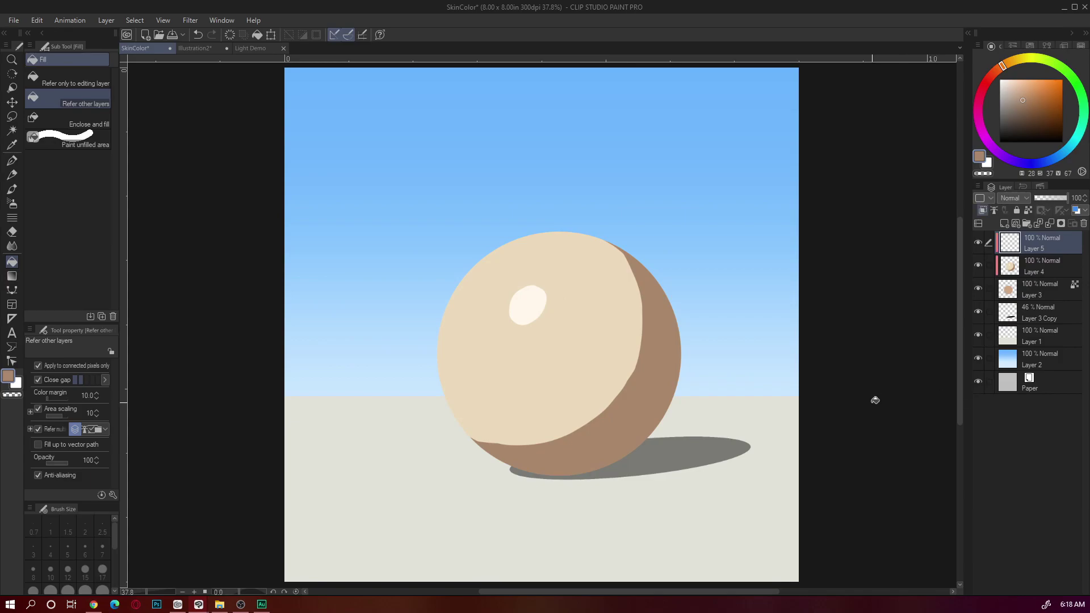
{"action": "key", "text": "p"}
{"action": "left_click", "coordinate": [721, 135], "text": "alt"}
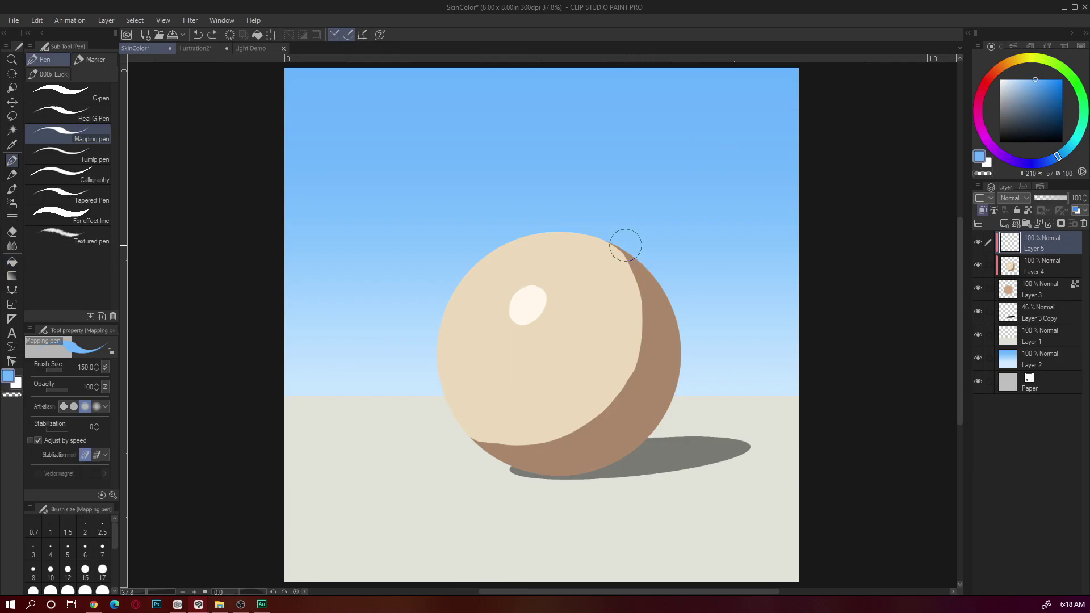
{"action": "key", "text": "m"}
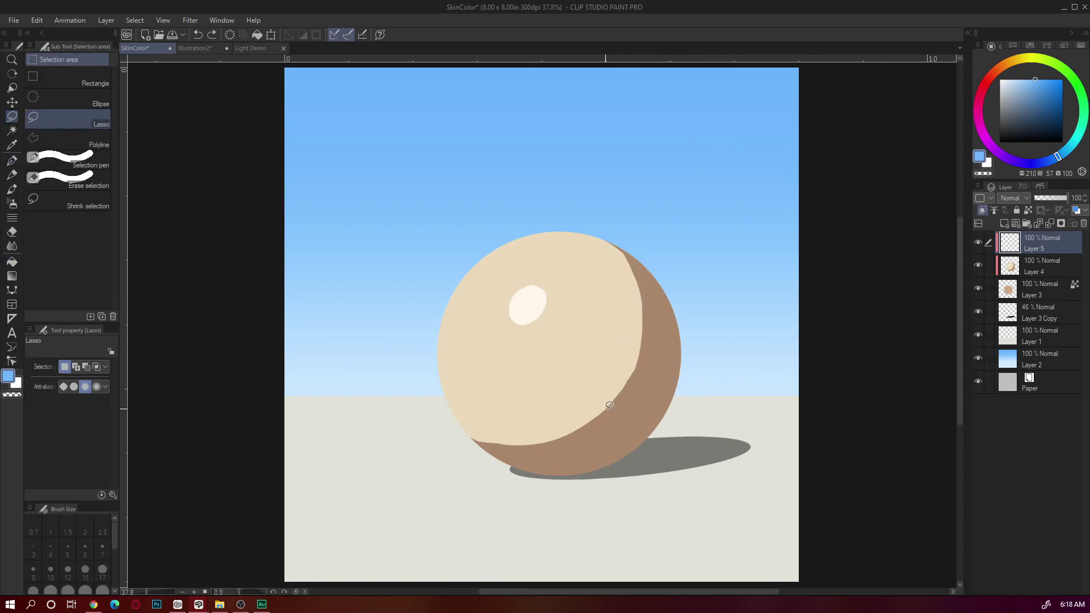
Step: Fill a lasso selection of the shadowed right side with blue at 27% opacity, then add Layer 6
{"action": "left_click_drag", "start_coordinate": [609, 405], "coordinate": [611, 403]}
{"action": "key", "text": "g"}
{"action": "left_click", "coordinate": [624, 383]}
{"action": "key", "text": "ctrl+d"}
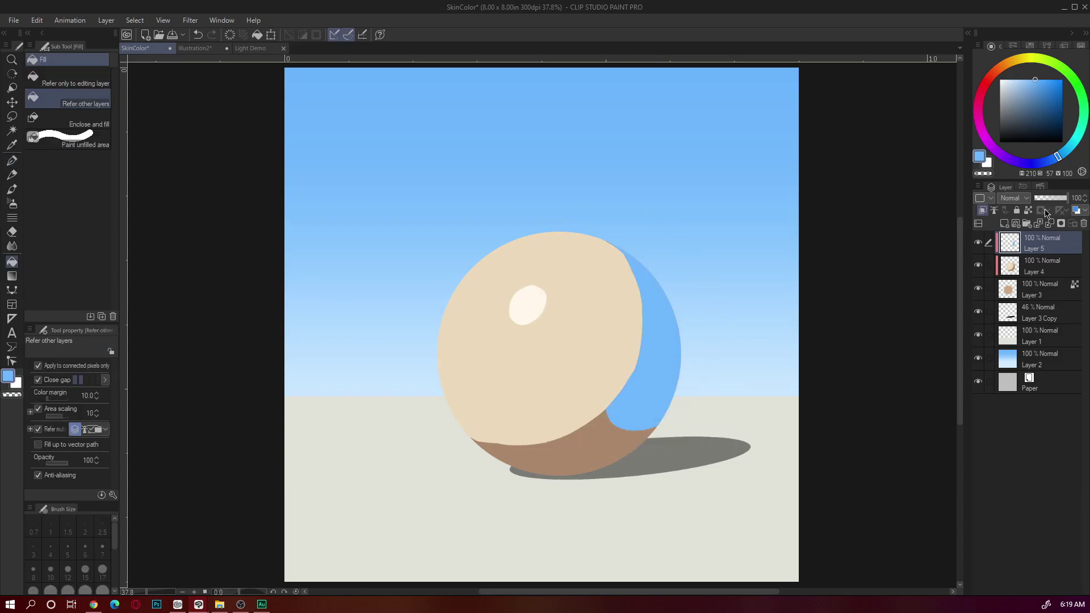
{"action": "left_click_drag", "start_coordinate": [1069, 199], "coordinate": [1046, 201]}
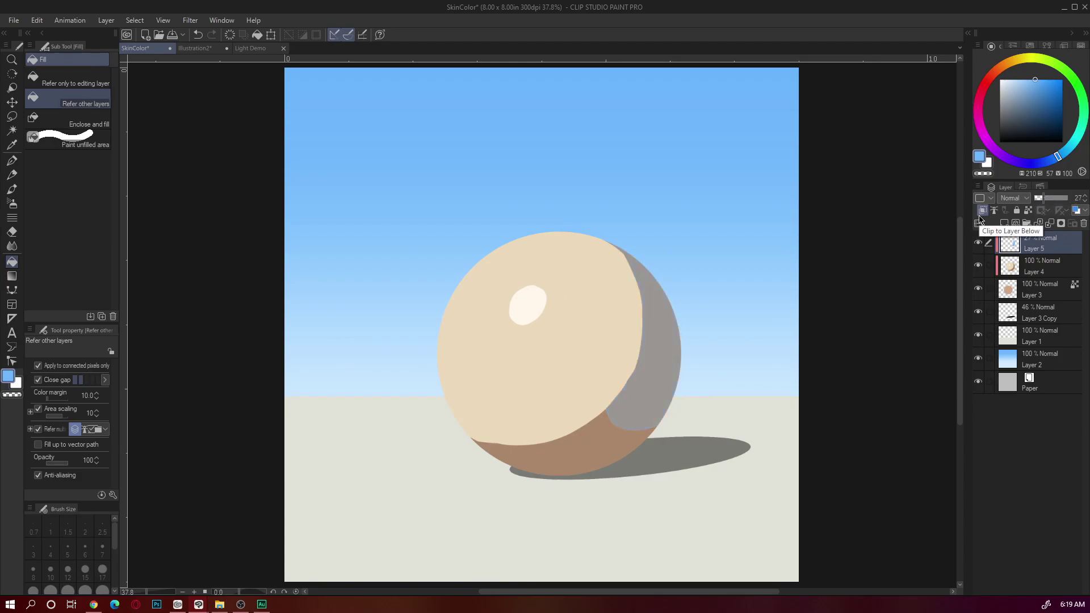
{"action": "key", "text": "ctrl+shift+n"}
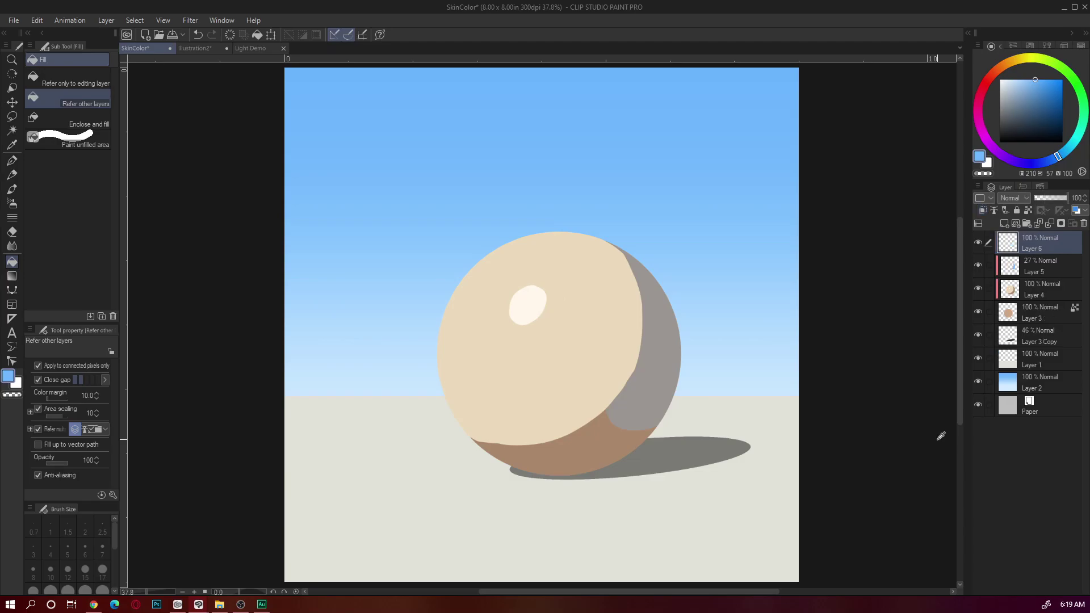
Step: On clipped Layer 6, fill the sphere's underside with the ground grey at 25% opacity
{"action": "key", "text": "ctrl+alt+g"}
{"action": "left_click", "coordinate": [654, 499], "text": "alt"}
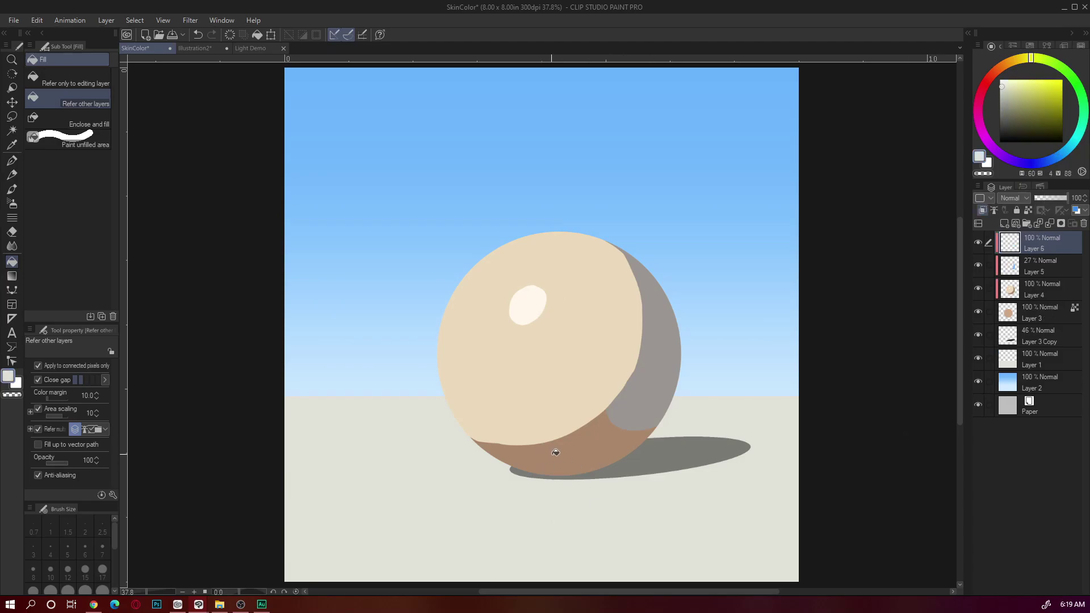
{"action": "key", "text": "p"}
{"action": "key", "text": "g"}
{"action": "left_click", "coordinate": [530, 462]}
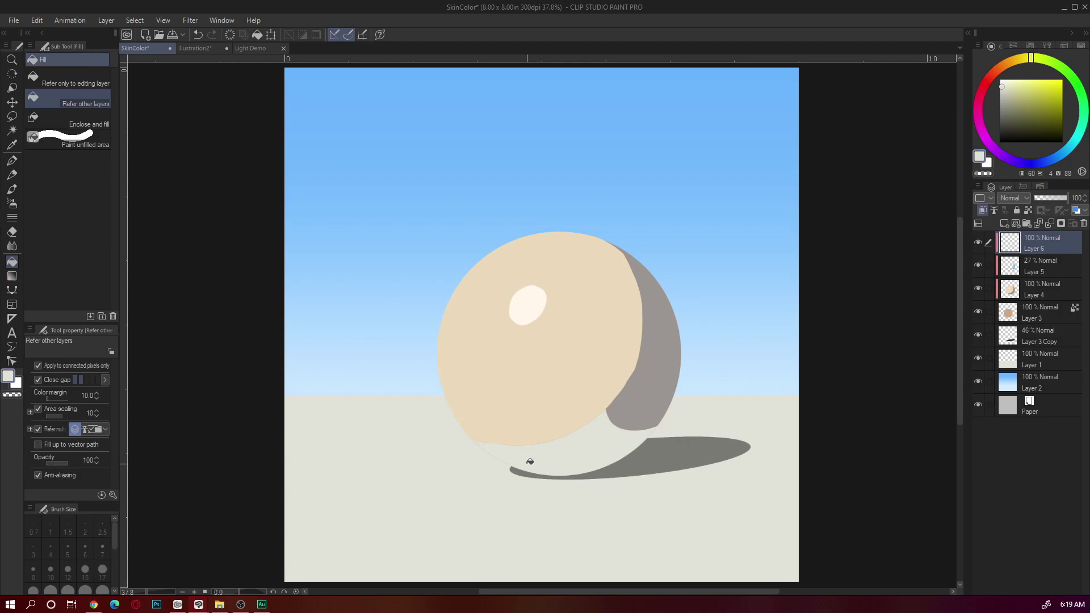
{"action": "left_click_drag", "start_coordinate": [1064, 198], "coordinate": [1049, 203]}
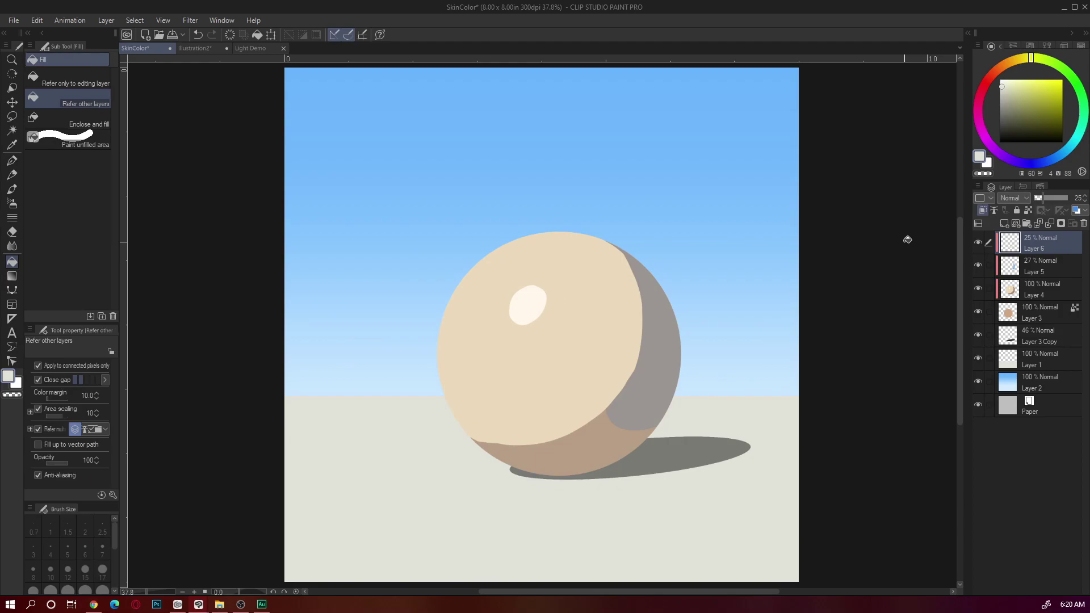
Step: Switch to the soft eraser, undo the last change, and add new Layer 7 on top
{"action": "key", "text": "e"}
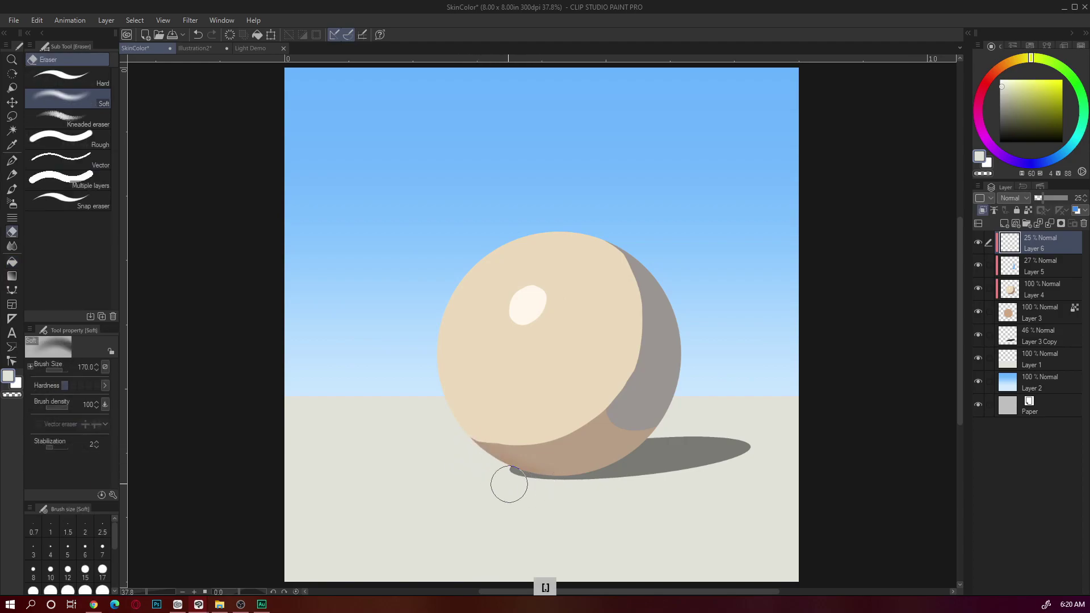
{"action": "key", "text": "ctrl+z"}
{"action": "key", "text": "alt+bracketleft"}
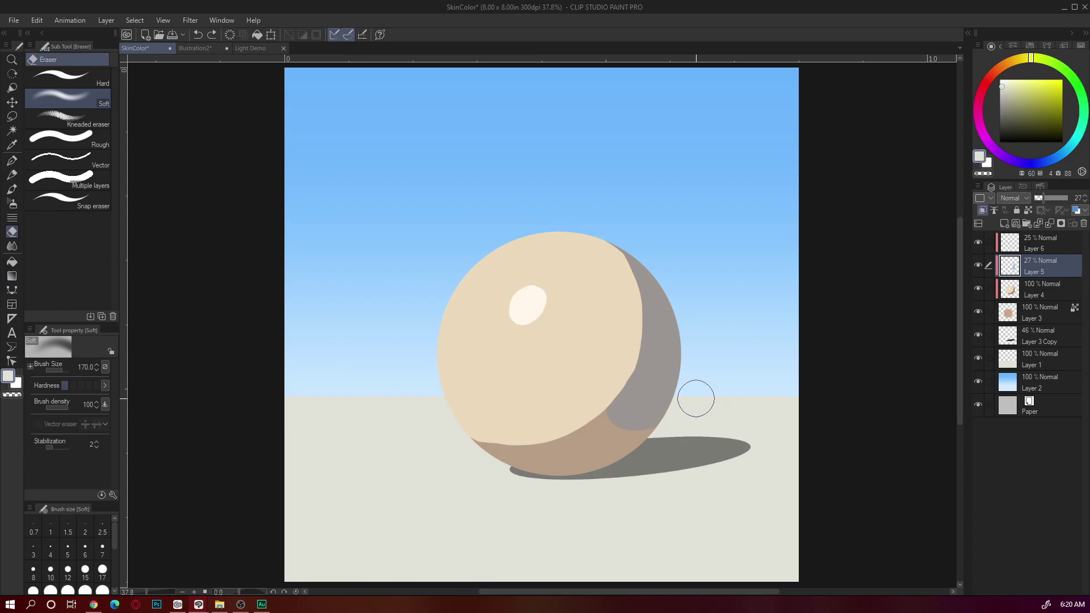
{"action": "left_click", "coordinate": [1032, 250]}
{"action": "key", "text": "ctrl+shift+n"}
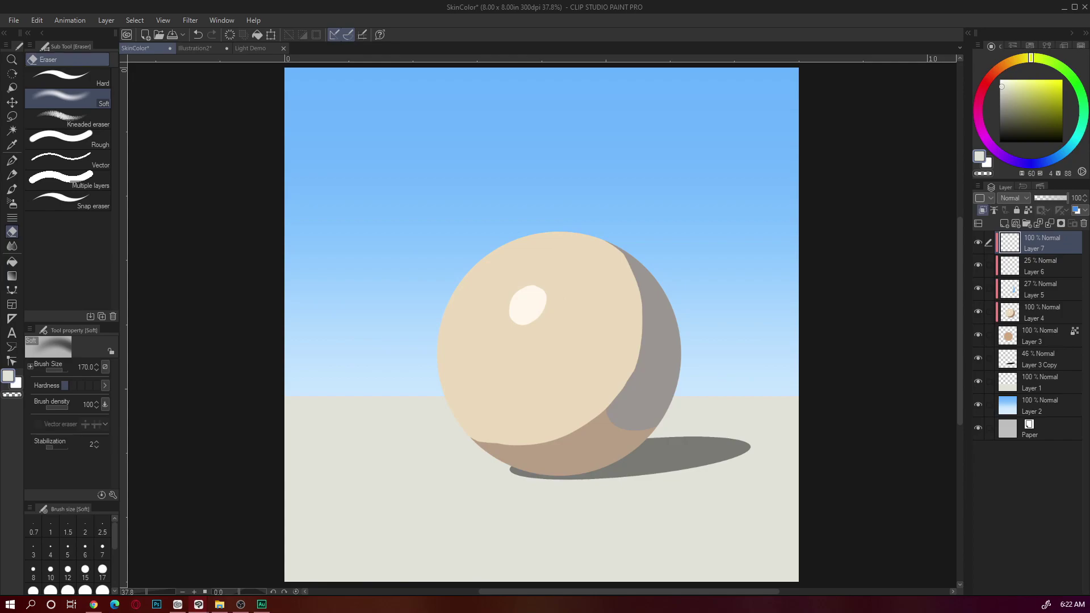
Step: Glance at the Illustration2 canvas, then return to the SkinColor sphere painting
{"action": "left_click", "coordinate": [200, 48]}
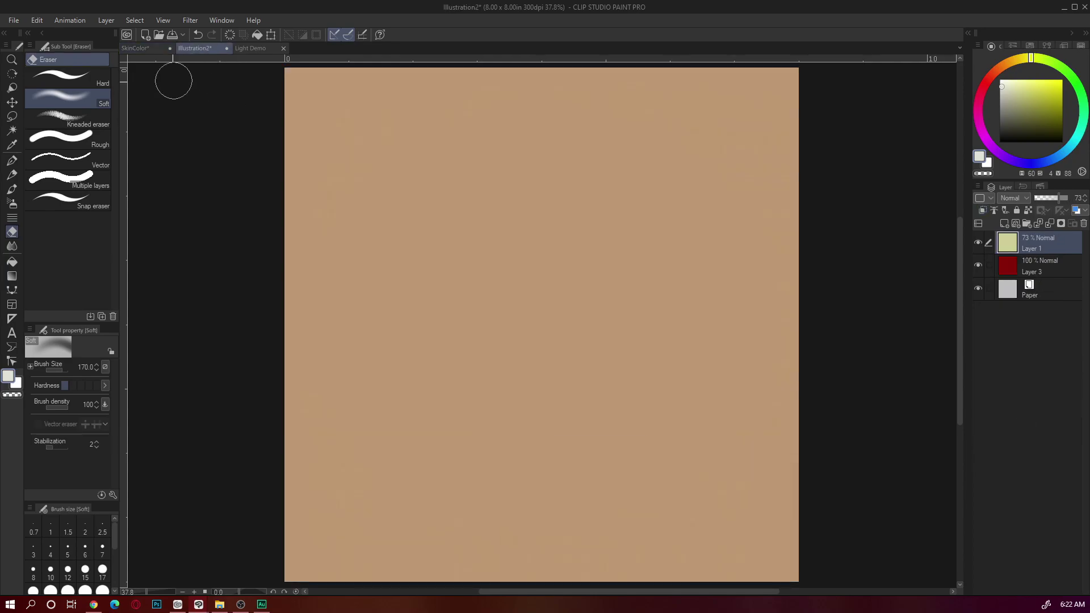
{"action": "left_click", "coordinate": [136, 48]}
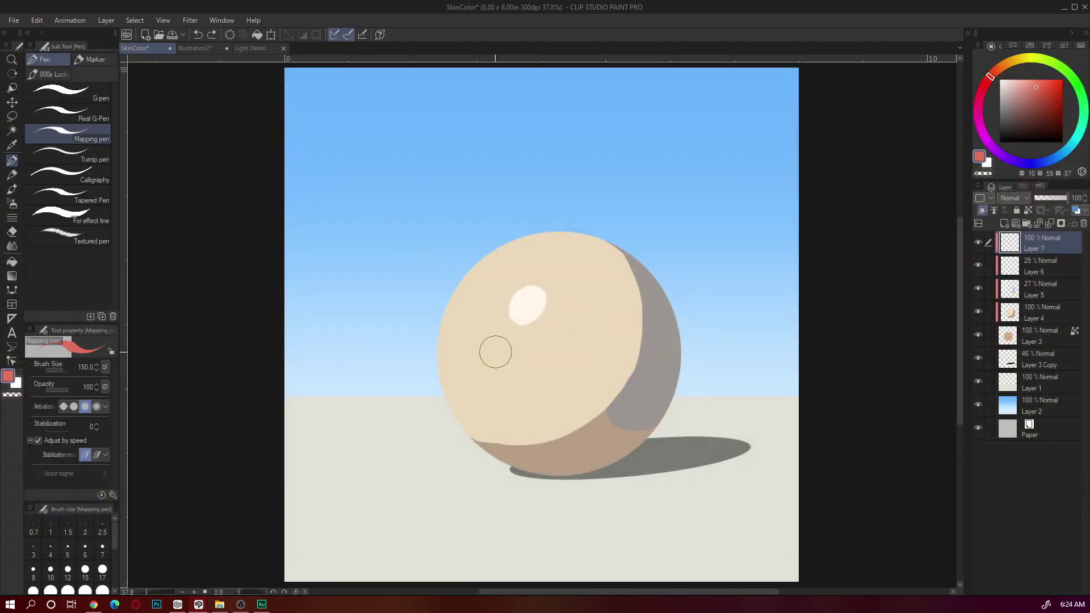
Step: Paint a thin red rim along the sphere's lower and right edges on Layer 7
{"action": "left_click_drag", "start_coordinate": [460, 431], "coordinate": [584, 428]}
{"action": "key", "text": "ctrl+z"}
{"action": "mouse_move", "coordinate": [481, 435]}
{"action": "left_mouse_down"}
{"action": "mouse_move", "coordinate": [601, 414]}
{"action": "mouse_move", "coordinate": [616, 364]}
{"action": "left_mouse_up"}
{"action": "left_click_drag", "start_coordinate": [602, 241], "coordinate": [618, 387]}
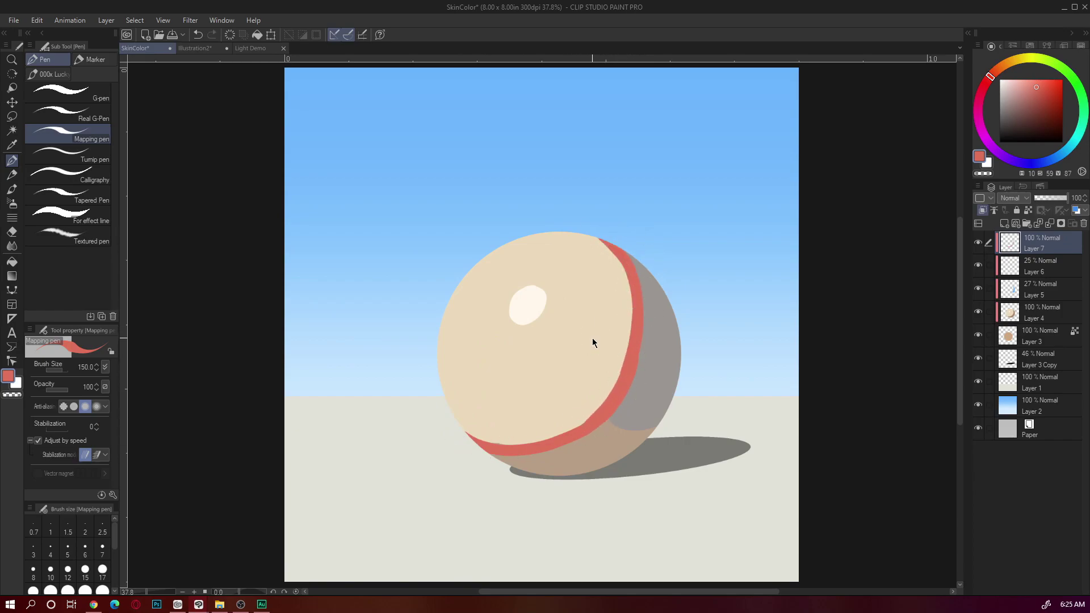
Step: Shift the rim's hue from red to orange with Hue/Saturation/Luminosity (Ctrl+U)
{"action": "key", "text": "ctrl+u"}
{"action": "left_click_drag", "start_coordinate": [590, 493], "coordinate": [599, 495]}
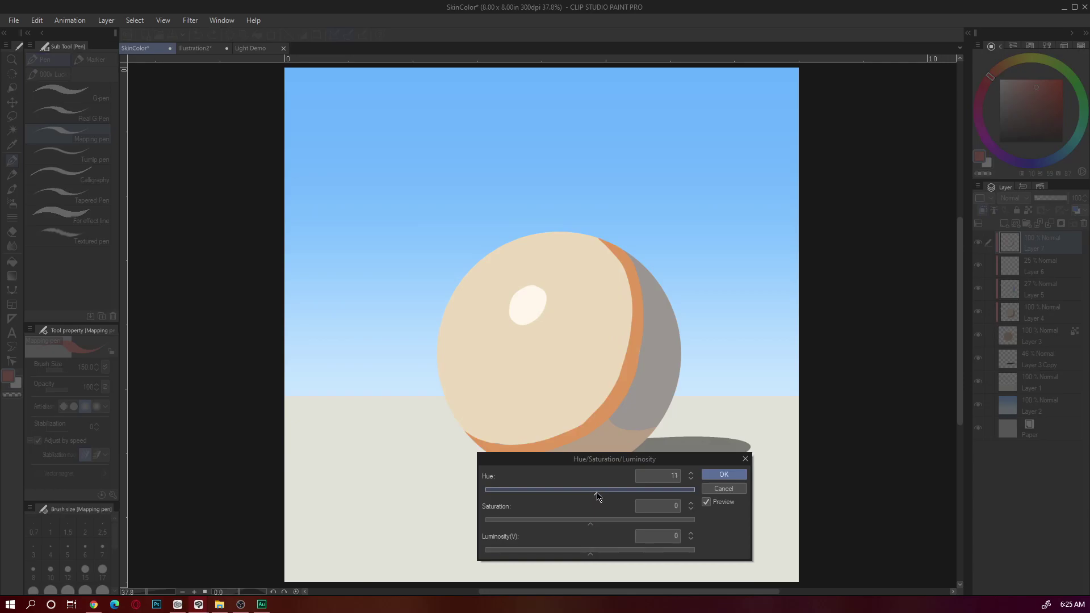
{"action": "key", "text": "Return"}
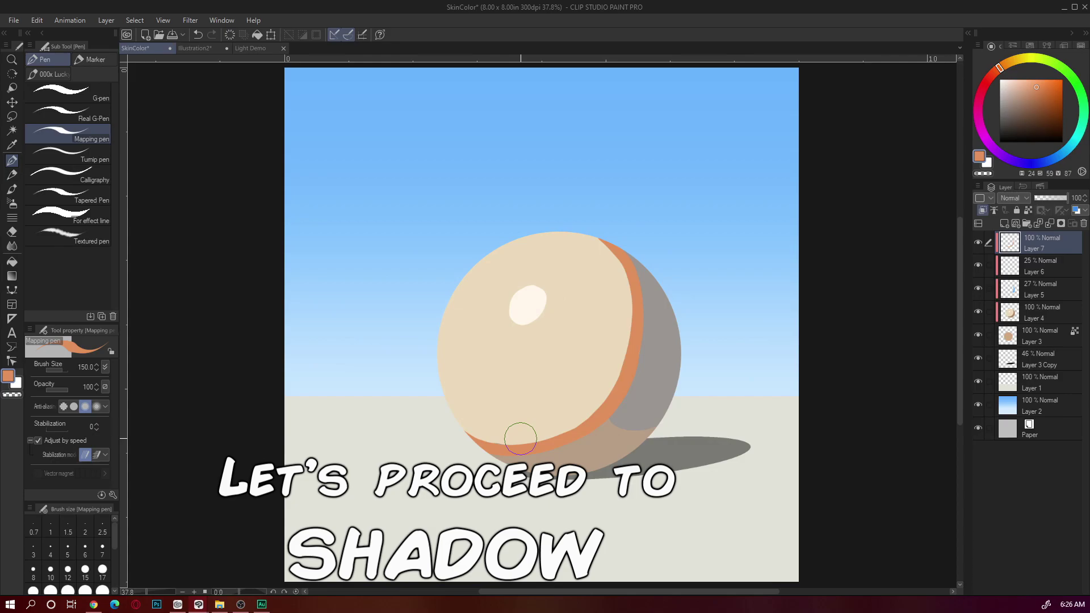
Step: Select Layer 3 Copy and set the drawing colour to a dark blue
{"action": "left_click", "coordinate": [986, 353]}
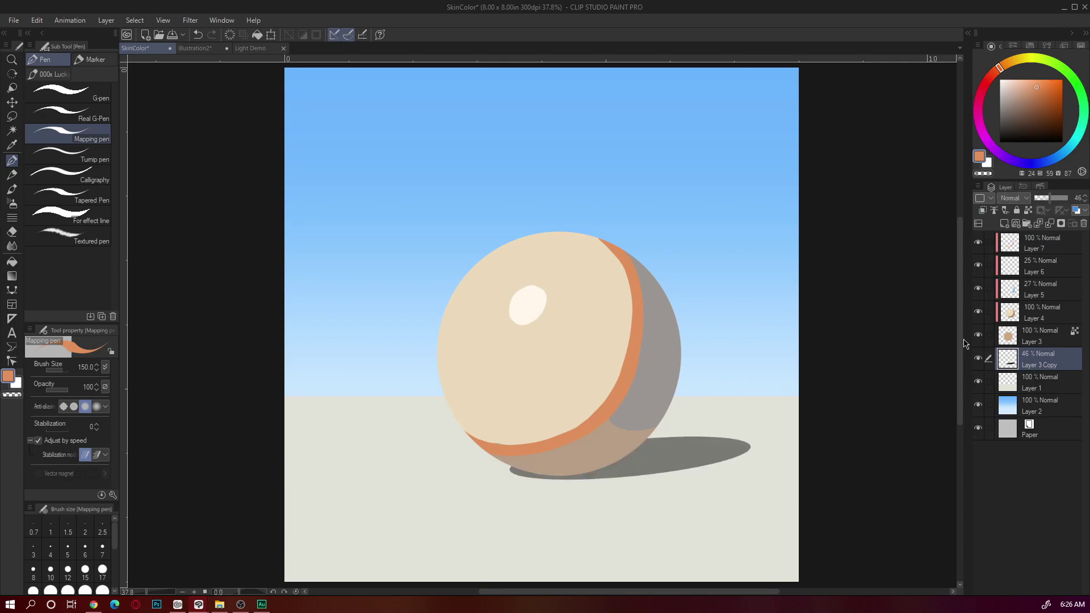
{"action": "left_click_drag", "start_coordinate": [963, 343], "coordinate": [965, 343]}
{"action": "left_click", "coordinate": [1026, 104]}
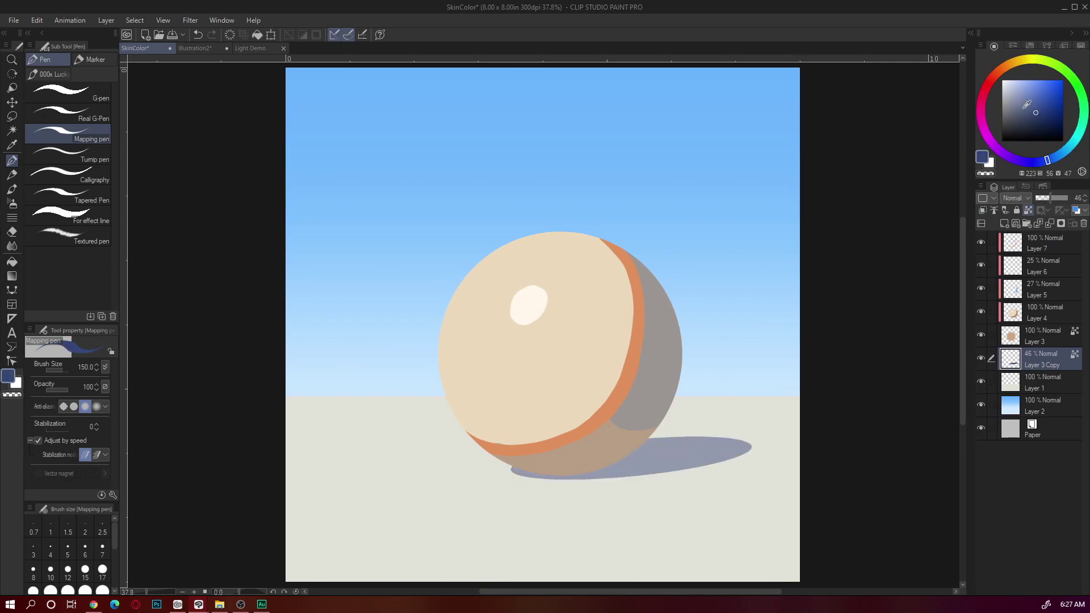
{"action": "left_click", "coordinate": [1043, 104]}
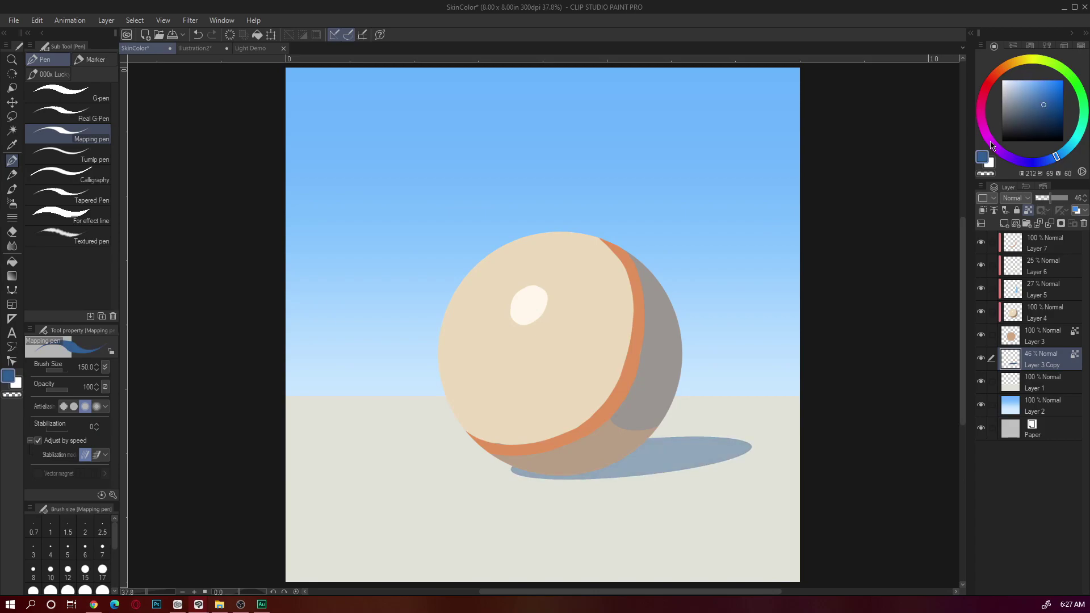
Step: Lower the cast shadow's luminosity with Hue/Saturation/Luminosity to darken it
{"action": "key", "text": "ctrl+u"}
{"action": "left_click_drag", "start_coordinate": [596, 467], "coordinate": [408, 491]}
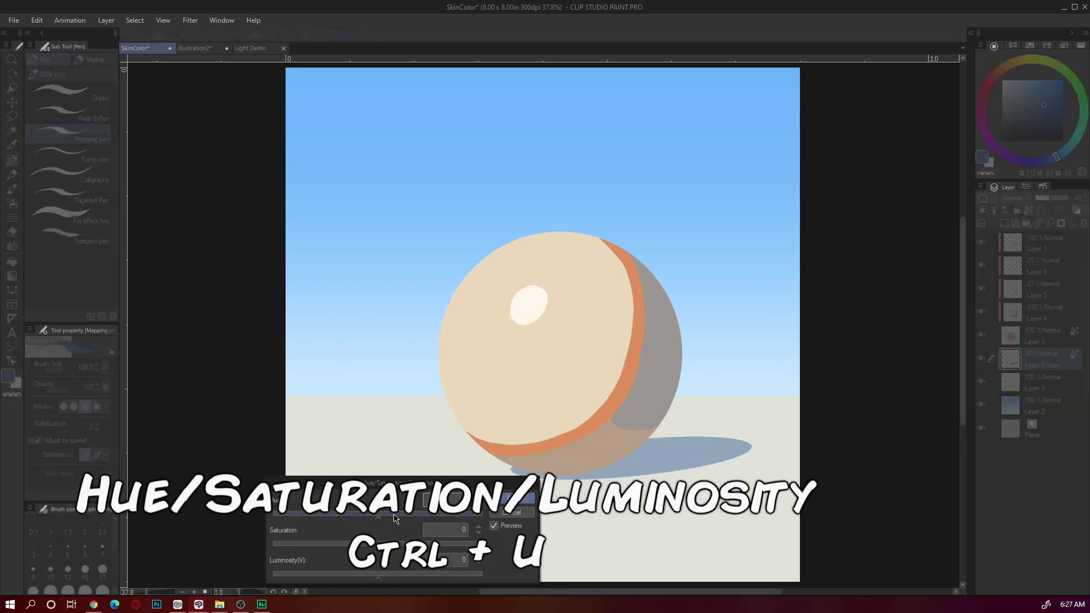
{"action": "left_click", "coordinate": [387, 520]}
{"action": "key", "text": "Return"}
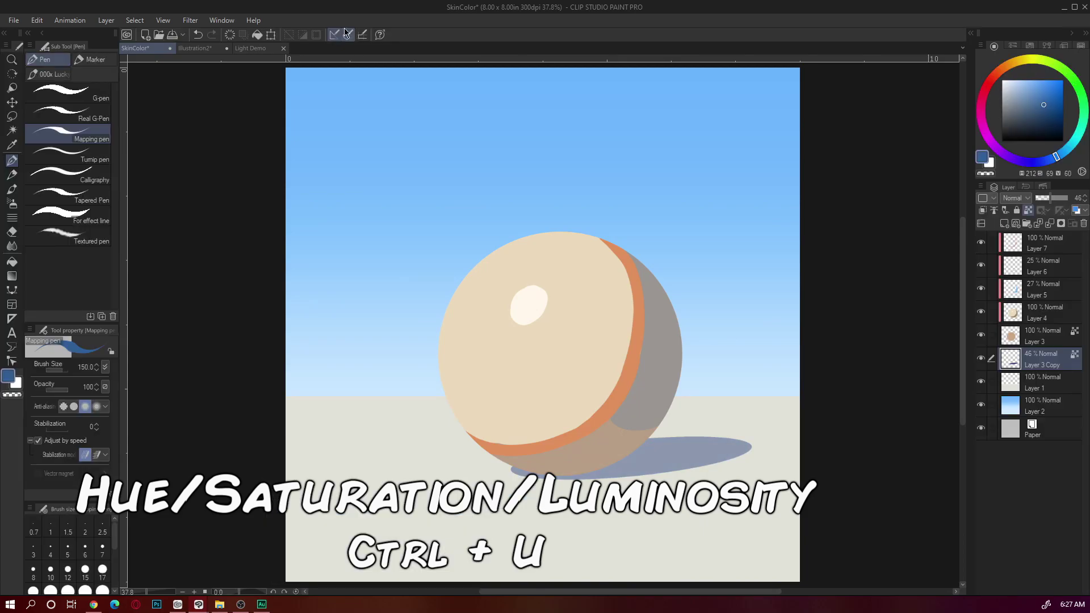
Step: Show the Edit > Tonal Correction menu path, then make the sphere's base layer active
{"action": "left_click", "coordinate": [36, 20]}
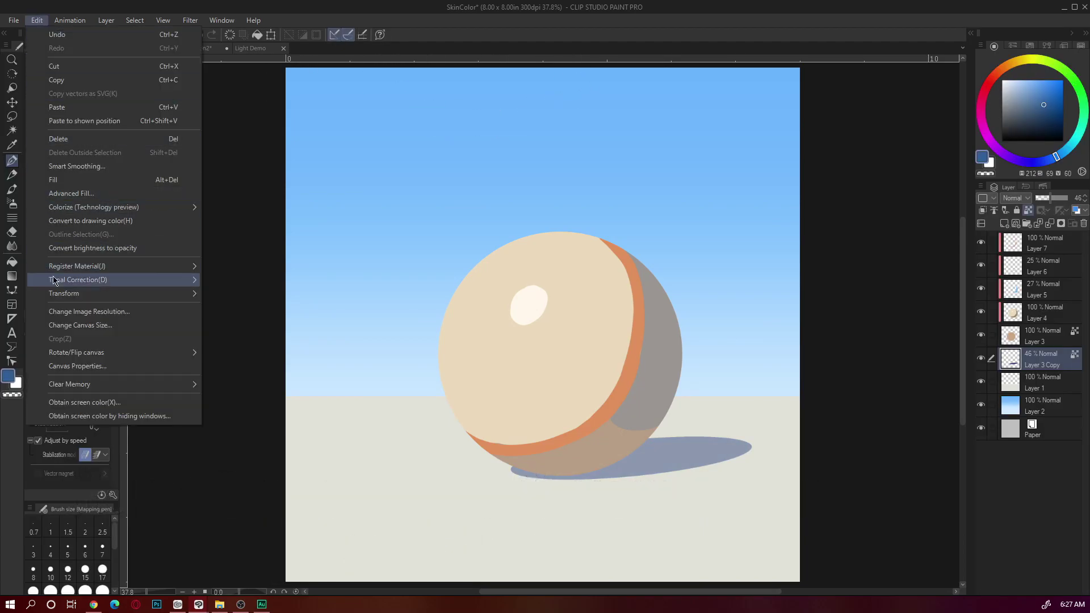
{"action": "mouse_move", "coordinate": [118, 281]}
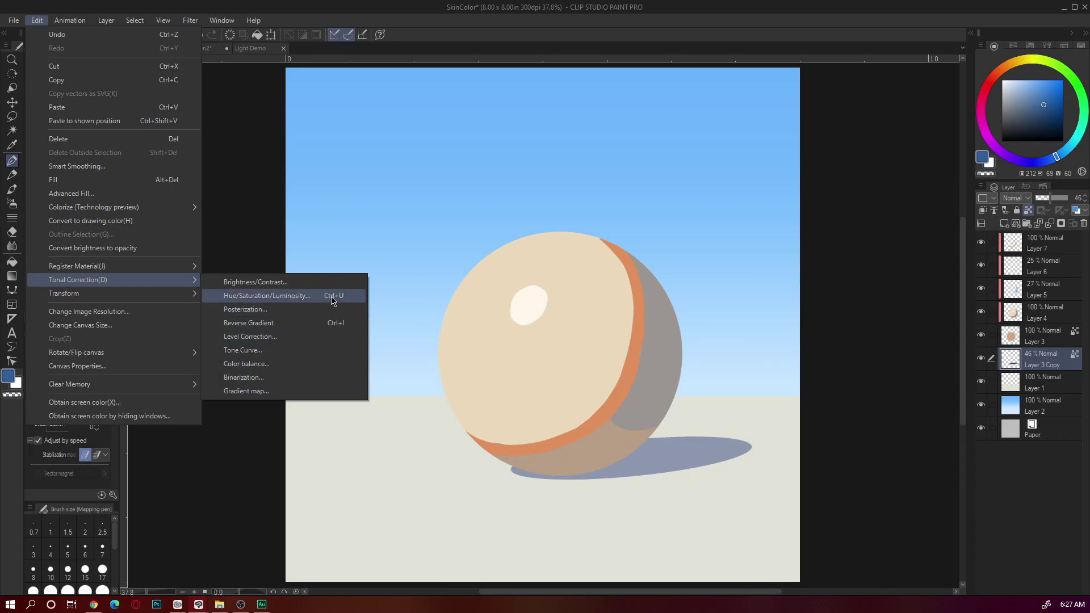
{"action": "left_click", "coordinate": [494, 492]}
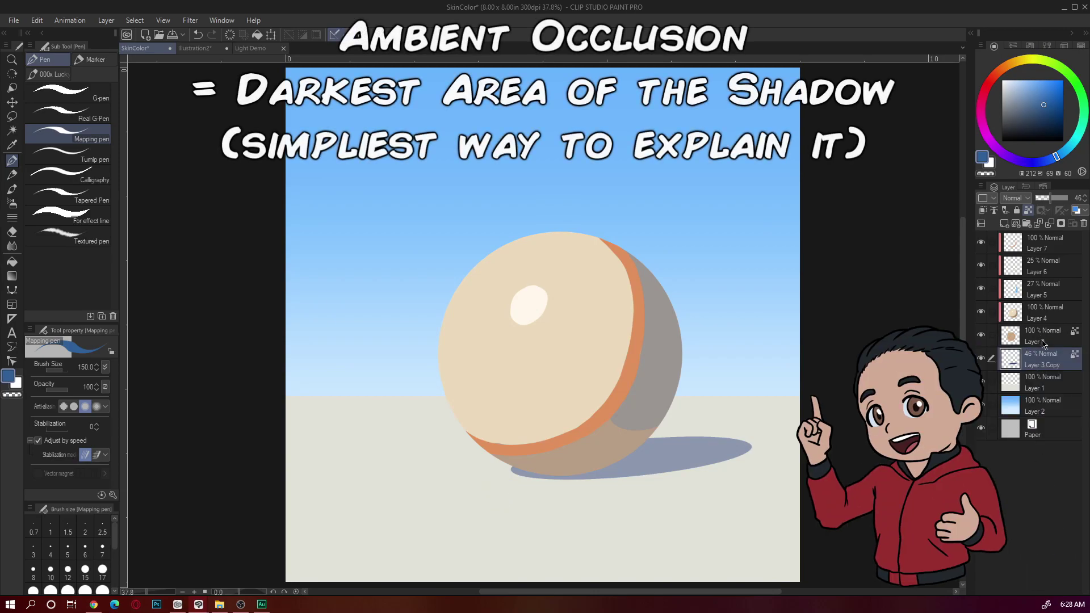
{"action": "key", "text": "alt+bracketright"}
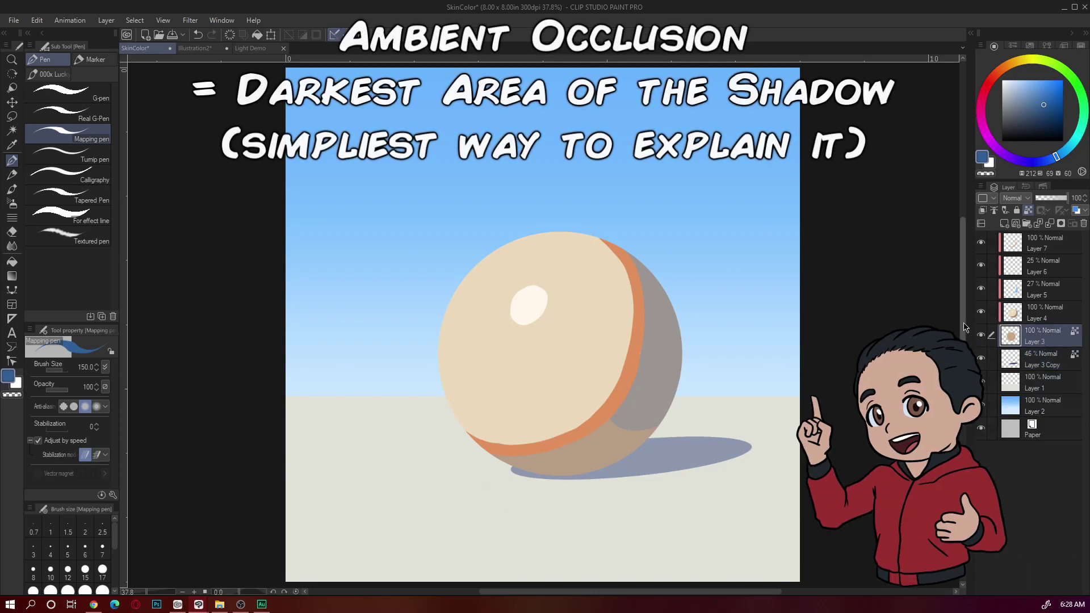
Step: Add a new raster layer on top and sketch red arrows over the sky
{"action": "key", "text": "ctrl+shift+n"}
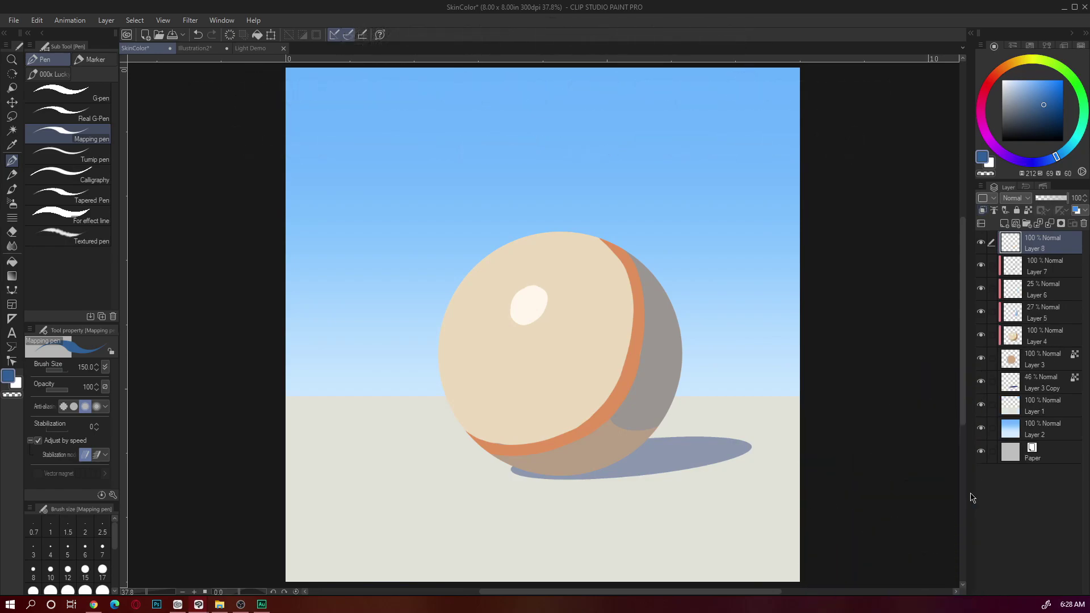
{"action": "left_click", "coordinate": [987, 87]}
{"action": "mouse_move", "coordinate": [360, 333]}
{"action": "left_mouse_down"}
{"action": "mouse_move", "coordinate": [440, 454]}
{"action": "mouse_move", "coordinate": [448, 446]}
{"action": "left_mouse_up"}
{"action": "mouse_move", "coordinate": [759, 373]}
{"action": "left_mouse_down"}
{"action": "mouse_move", "coordinate": [717, 485]}
{"action": "mouse_move", "coordinate": [644, 451]}
{"action": "left_mouse_up"}
{"action": "mouse_move", "coordinate": [762, 248]}
{"action": "left_mouse_down"}
{"action": "mouse_move", "coordinate": [694, 332]}
{"action": "mouse_move", "coordinate": [729, 309]}
{"action": "left_mouse_up"}
{"action": "mouse_move", "coordinate": [752, 154]}
{"action": "left_mouse_down"}
{"action": "mouse_move", "coordinate": [696, 264]}
{"action": "mouse_move", "coordinate": [716, 249]}
{"action": "left_mouse_up"}
Step: Redraw the red diagram as a triangle with arrows inside it
{"action": "key", "text": "ctrl+z"}
{"action": "key", "text": "ctrl+z"}
{"action": "key", "text": "ctrl+z"}
{"action": "key", "text": "ctrl+z"}
{"action": "key", "text": "ctrl+z"}
{"action": "key", "text": "ctrl+z"}
{"action": "key", "text": "ctrl+z"}
{"action": "key", "text": "ctrl+z"}
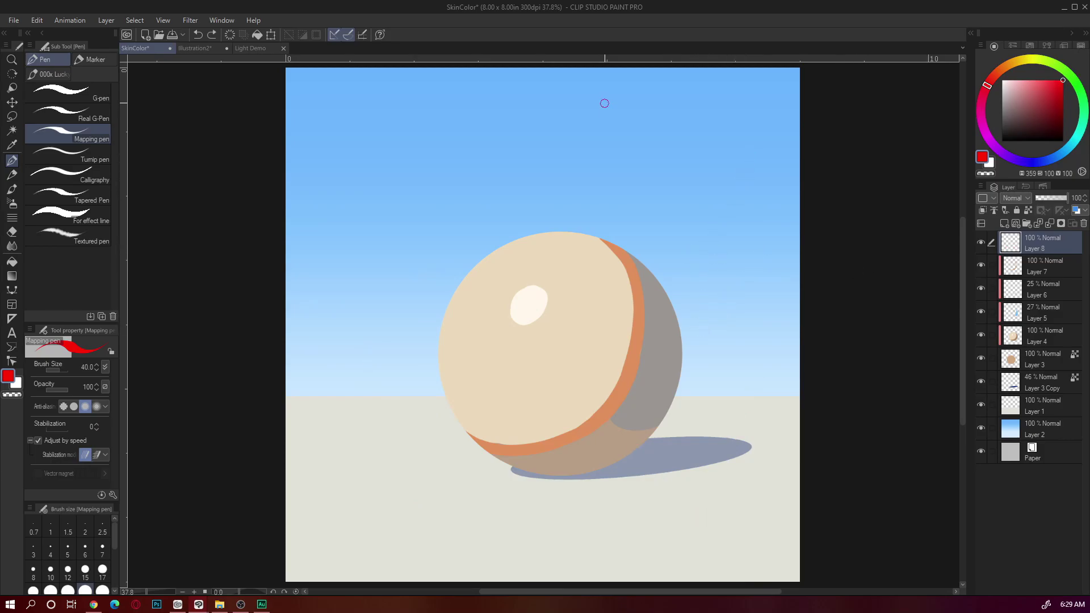
{"action": "mouse_move", "coordinate": [591, 90]}
{"action": "left_mouse_down"}
{"action": "mouse_move", "coordinate": [730, 186]}
{"action": "mouse_move", "coordinate": [570, 191]}
{"action": "left_mouse_up"}
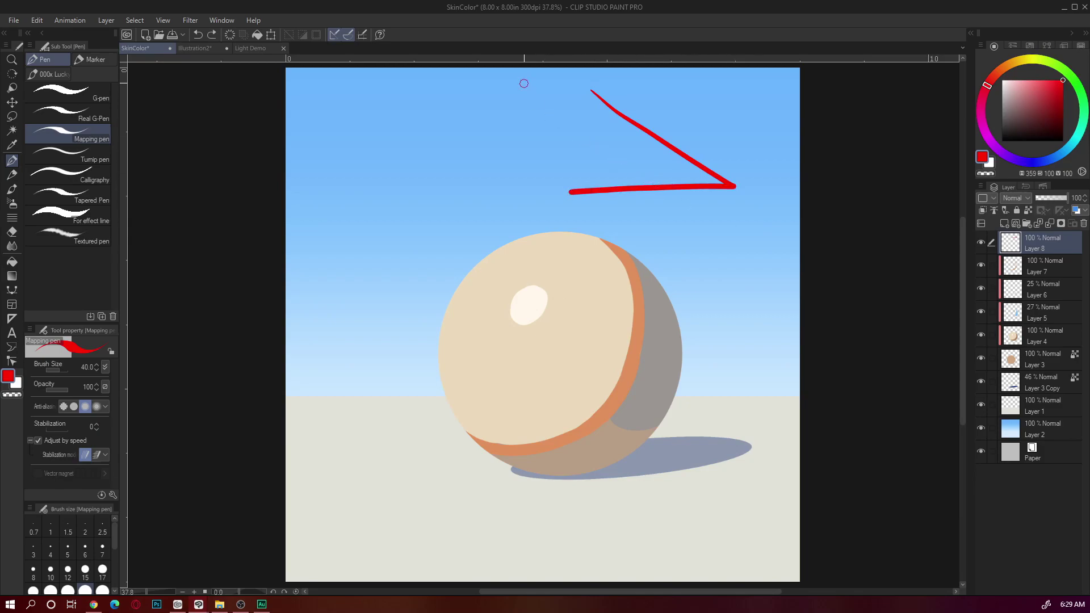
{"action": "mouse_move", "coordinate": [523, 80]}
{"action": "left_mouse_down"}
{"action": "mouse_move", "coordinate": [569, 190]}
{"action": "mouse_move", "coordinate": [616, 128]}
{"action": "left_mouse_up"}
{"action": "left_click_drag", "start_coordinate": [621, 132], "coordinate": [631, 177]}
{"action": "mouse_move", "coordinate": [641, 177]}
{"action": "left_mouse_down"}
{"action": "mouse_move", "coordinate": [656, 149]}
{"action": "mouse_move", "coordinate": [688, 181]}
{"action": "left_mouse_up"}
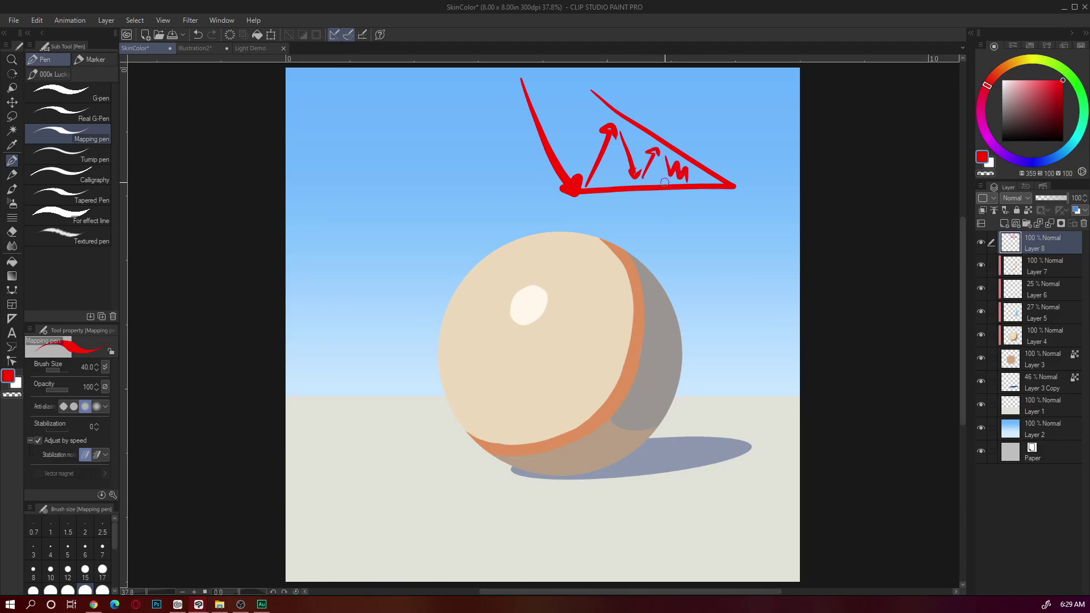
{"action": "mouse_move", "coordinate": [689, 169]}
{"action": "left_mouse_down"}
{"action": "mouse_move", "coordinate": [716, 182]}
{"action": "mouse_move", "coordinate": [699, 181]}
{"action": "left_mouse_up"}
Step: Clear all the red diagram strokes from the sketch layer
{"action": "key", "text": "ctrl+z"}
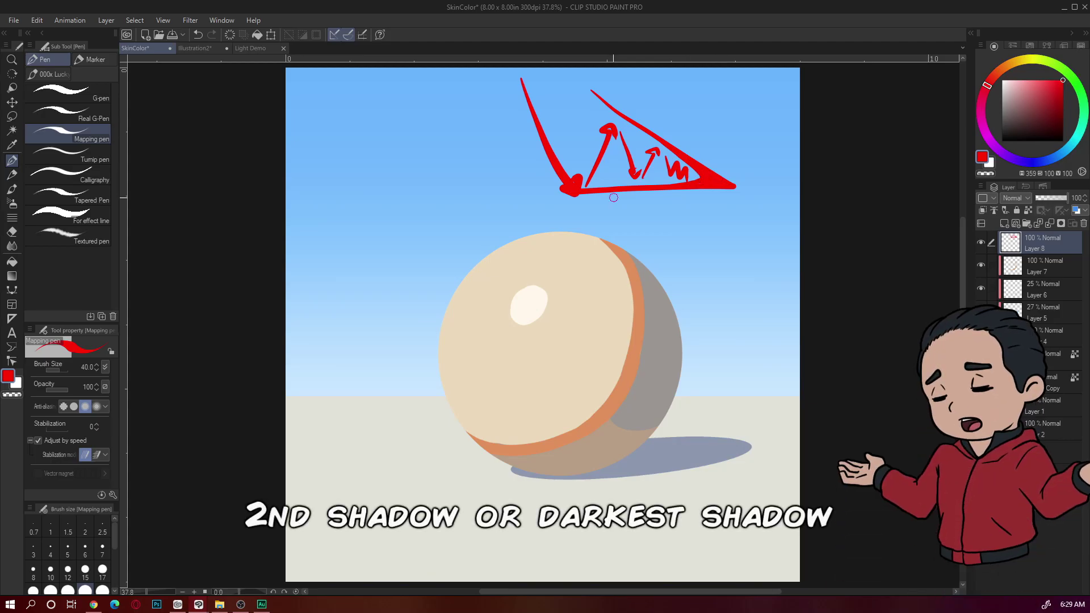
{"action": "key", "text": "ctrl+z"}
{"action": "key", "text": "Delete"}
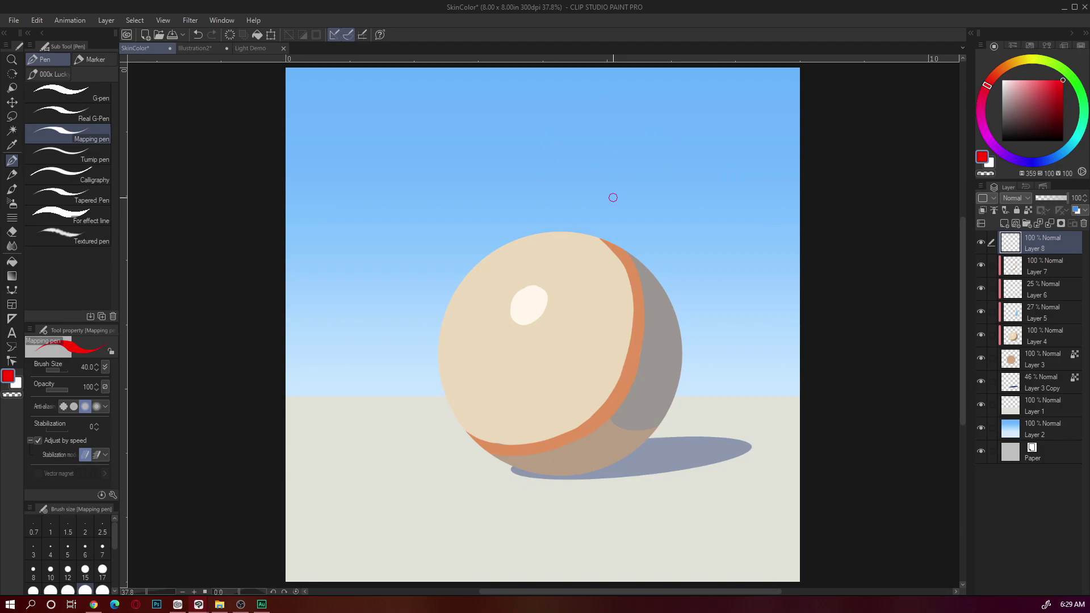
{"action": "key", "text": "ctrl+z"}
{"action": "key", "text": "ctrl+y"}
Step: Add a new clipped layer and trace a thin line along the sphere's bottom edge
{"action": "left_click", "coordinate": [1043, 271]}
{"action": "key", "text": "ctrl+shift+n"}
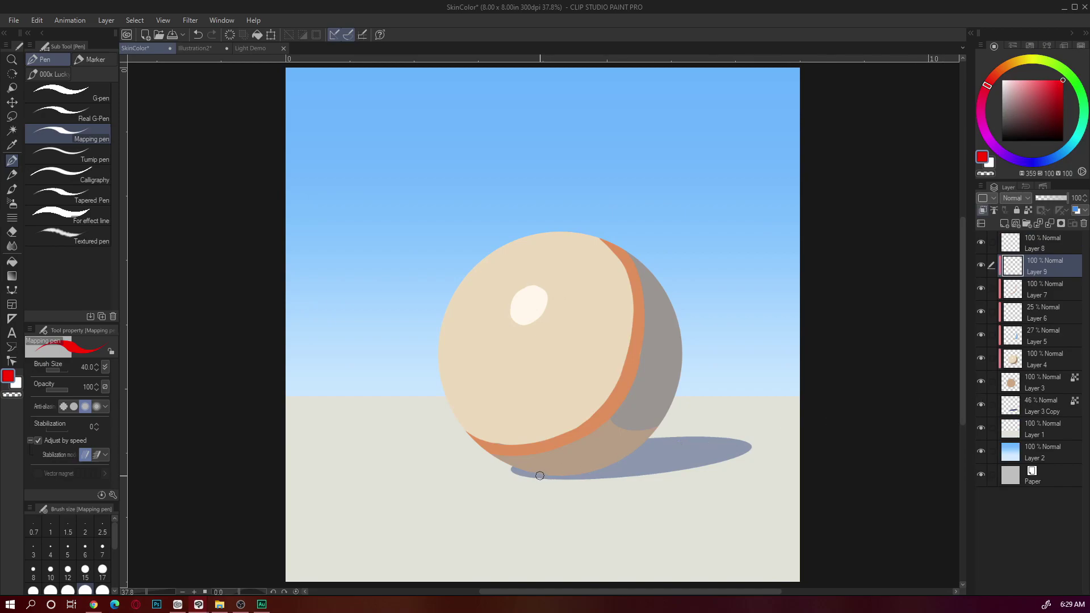
{"action": "mouse_move", "coordinate": [538, 474]}
{"action": "left_mouse_down"}
{"action": "mouse_move", "coordinate": [613, 465]}
{"action": "mouse_move", "coordinate": [528, 470]}
{"action": "mouse_move", "coordinate": [636, 462]}
{"action": "mouse_move", "coordinate": [547, 482]}
{"action": "left_mouse_up"}
Step: Add a layer above the shadow layer and airbrush soft black under the ball
{"action": "left_click", "coordinate": [1034, 416]}
{"action": "key", "text": "ctrl+shift+n"}
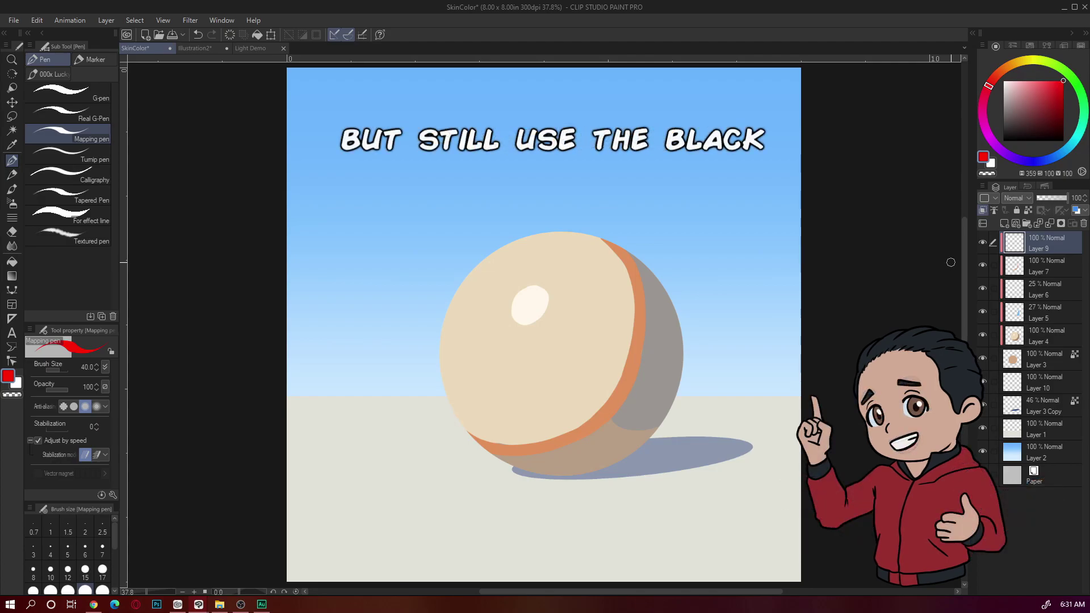
{"action": "key", "text": "b"}
{"action": "key", "text": "bracketright"}
{"action": "key", "text": "bracketright"}
{"action": "key", "text": "bracketright"}
{"action": "key", "text": "bracketright"}
{"action": "key", "text": "bracketright"}
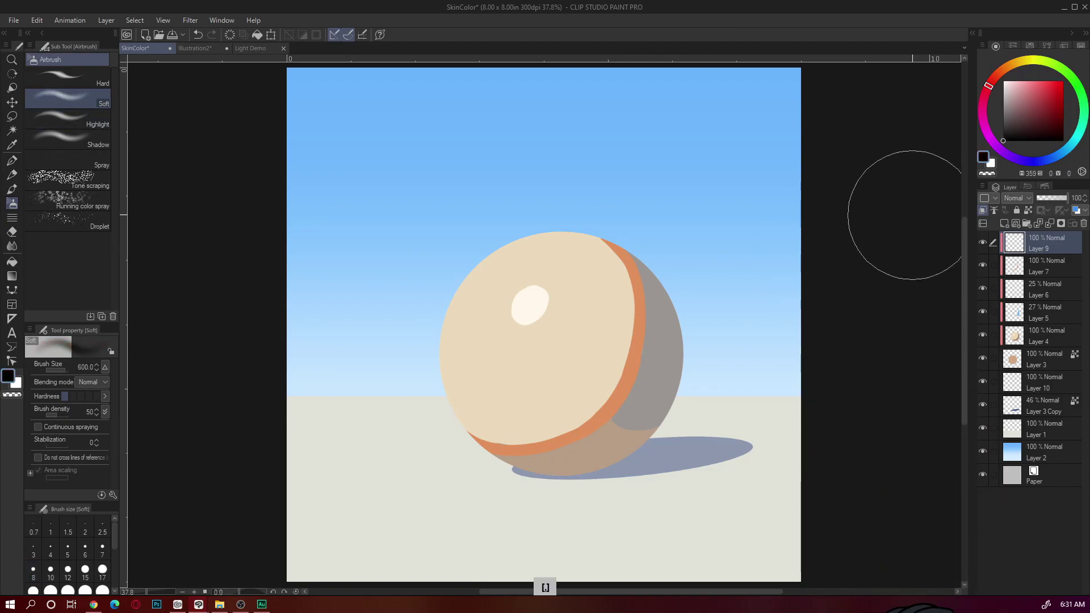
{"action": "left_click", "coordinate": [1003, 140]}
{"action": "key", "text": "bracketleft"}
{"action": "key", "text": "bracketleft"}
{"action": "key", "text": "bracketleft"}
{"action": "key", "text": "bracketleft"}
{"action": "key", "text": "ctrl+z"}
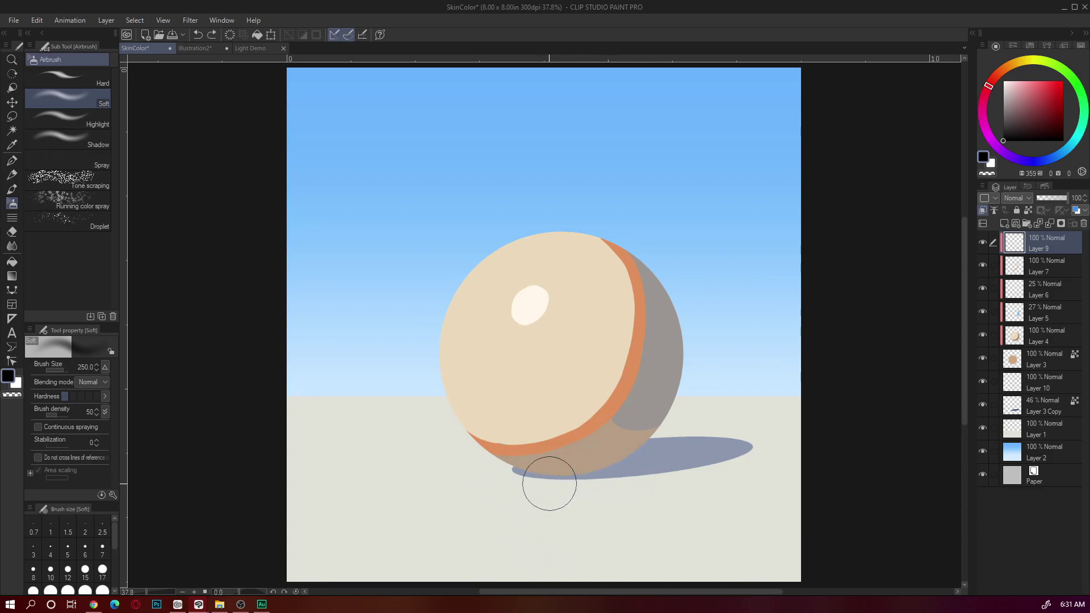
{"action": "key", "text": "bracketleft"}
{"action": "key", "text": "bracketleft"}
Step: Erase within the shadow's selection using the Soft Eraser, then merge into Layer 3 Copy
{"action": "left_click", "coordinate": [1022, 393]}
{"action": "left_click", "coordinate": [1013, 404], "text": "ctrl"}
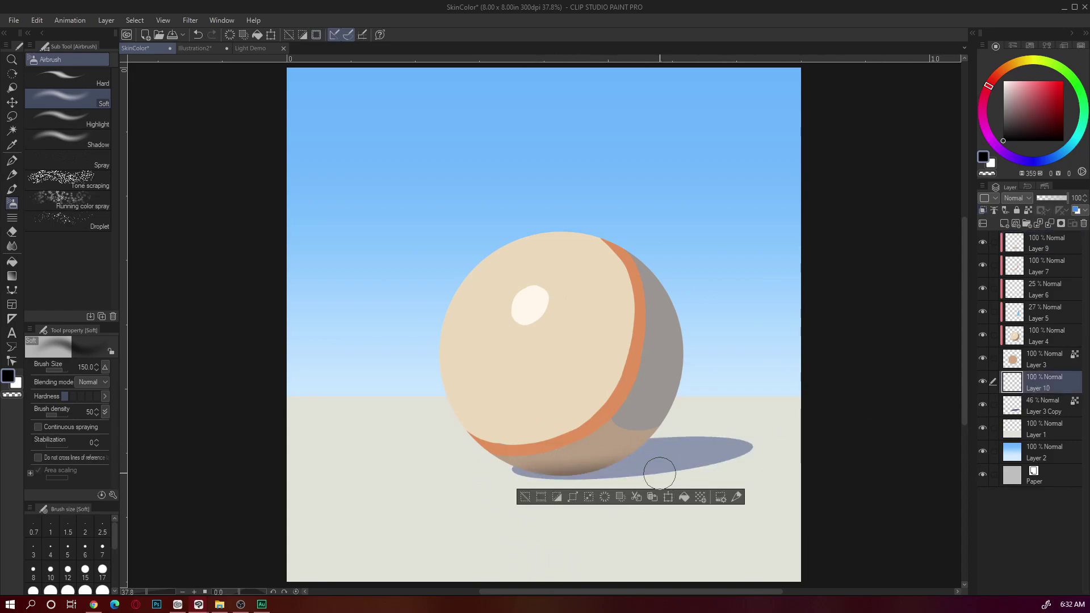
{"action": "key", "text": "bracketleft"}
{"action": "key", "text": "ctrl+d"}
{"action": "key", "text": "e"}
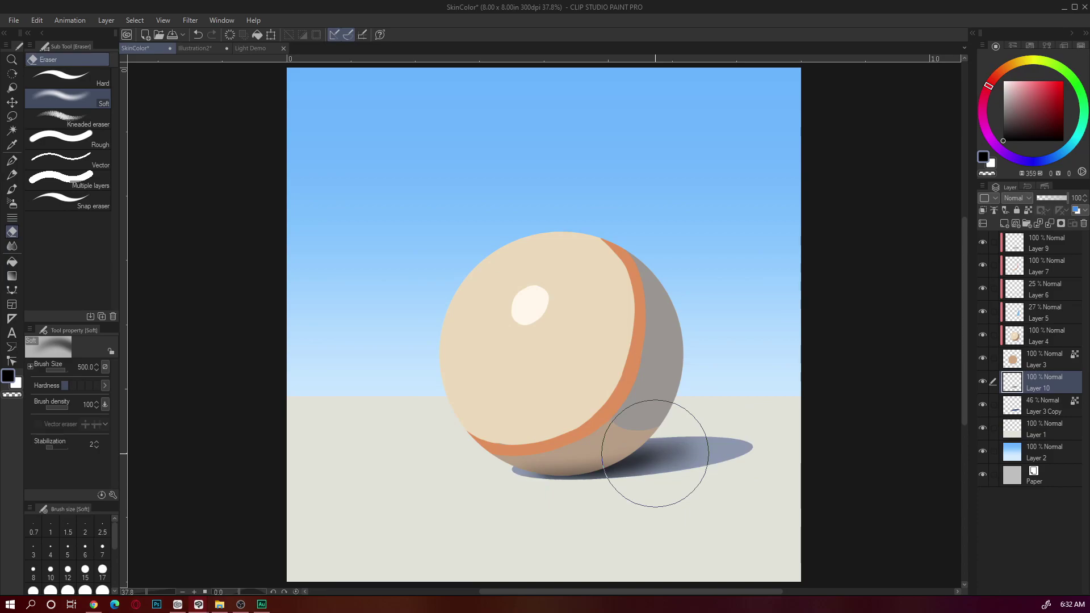
{"action": "key", "text": "ctrl+e"}
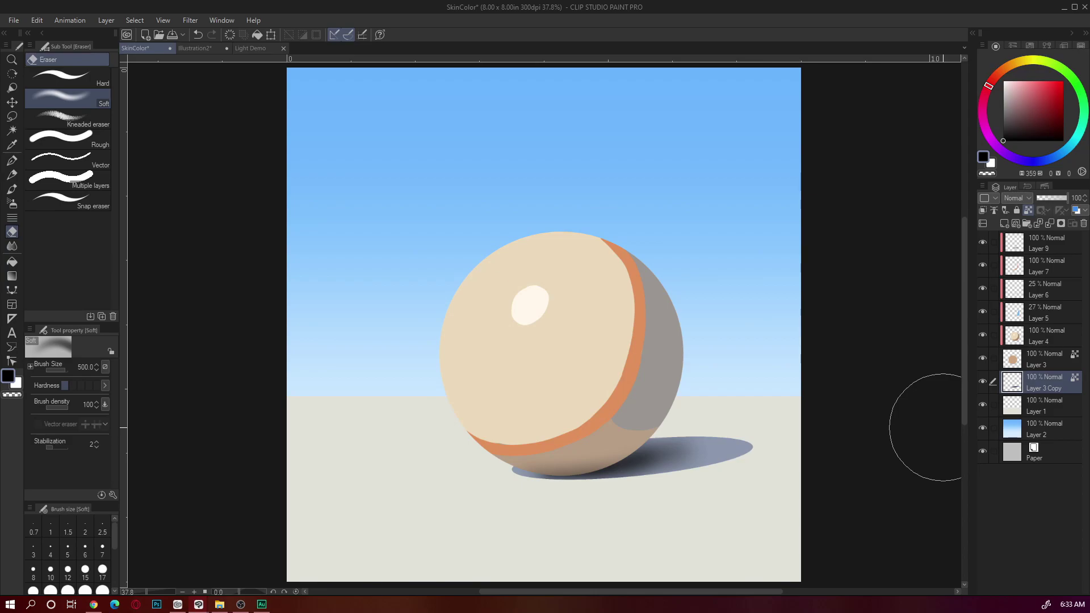
Step: Blur the far right tip of the cast shadow
{"action": "key", "text": "j"}
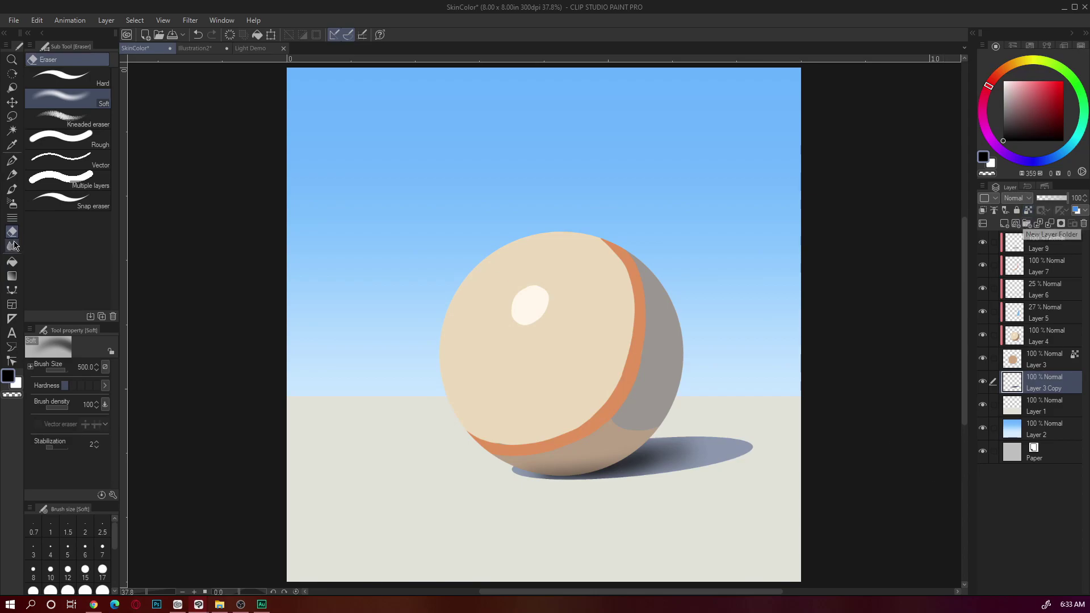
{"action": "mouse_move", "coordinate": [754, 449]}
{"action": "left_mouse_down"}
{"action": "mouse_move", "coordinate": [699, 423]}
{"action": "mouse_move", "coordinate": [742, 427]}
{"action": "mouse_move", "coordinate": [674, 411]}
{"action": "left_mouse_up"}
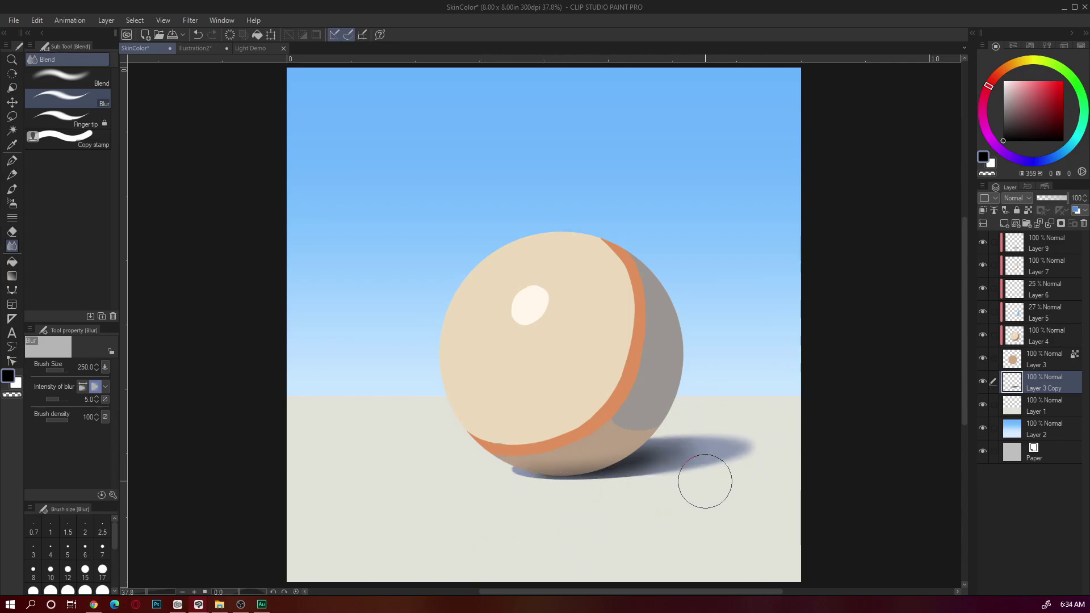
{"action": "key", "text": "bracketleft"}
{"action": "key", "text": "bracketleft"}
{"action": "key", "text": "bracketleft"}
{"action": "key", "text": "bracketleft"}
{"action": "key", "text": "bracketleft"}
{"action": "key", "text": "bracketleft"}
{"action": "key", "text": "bracketleft"}
{"action": "key", "text": "bracketleft"}
Step: Merge Layers 4 through 9 into a single layer
{"action": "left_click", "coordinate": [1021, 336]}
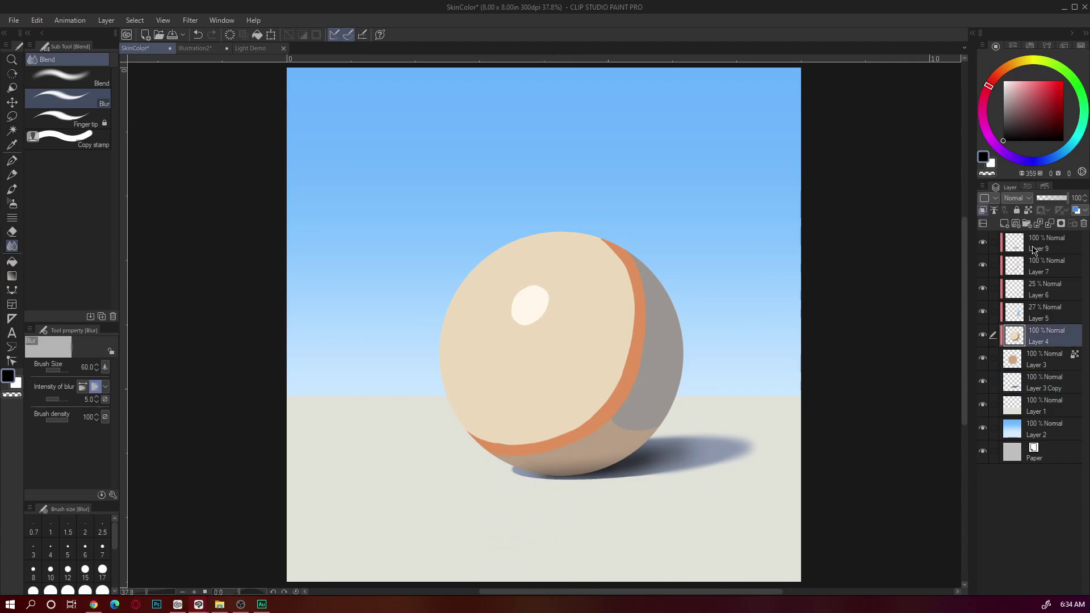
{"action": "left_click", "coordinate": [1051, 245], "text": "shift"}
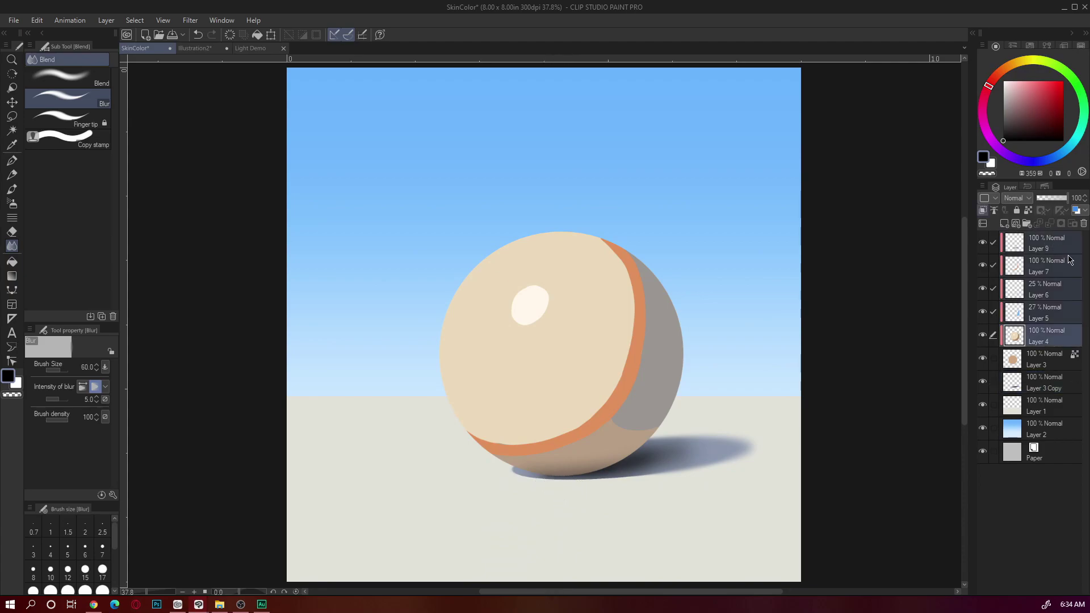
{"action": "right_click", "coordinate": [1043, 326]}
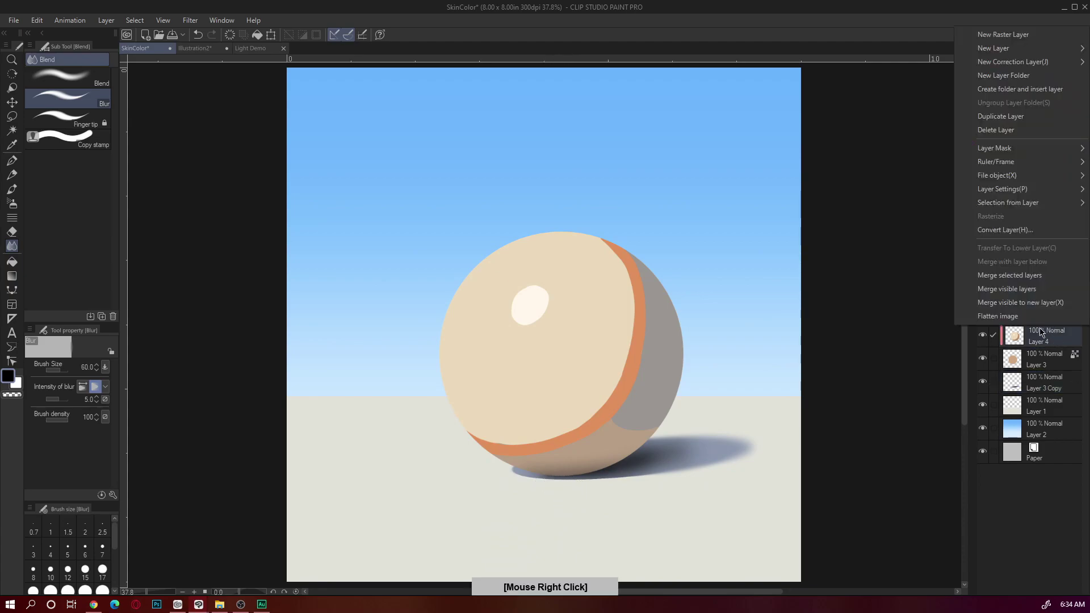
{"action": "left_click", "coordinate": [1051, 275]}
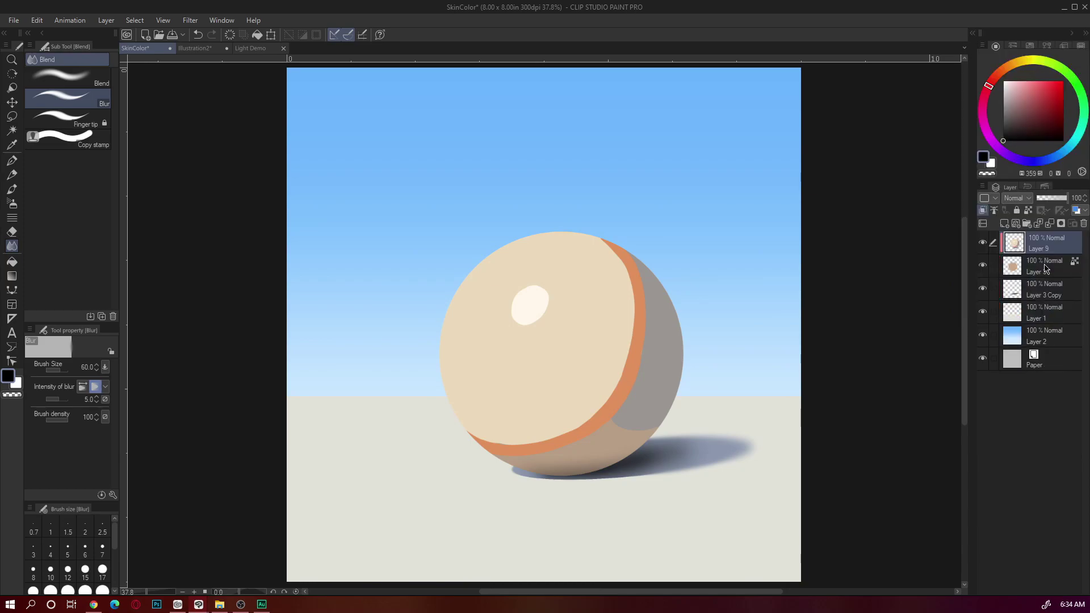
Step: Try a Blend stroke on the orange band, undo it, and return to Blur
{"action": "left_click", "coordinate": [62, 77]}
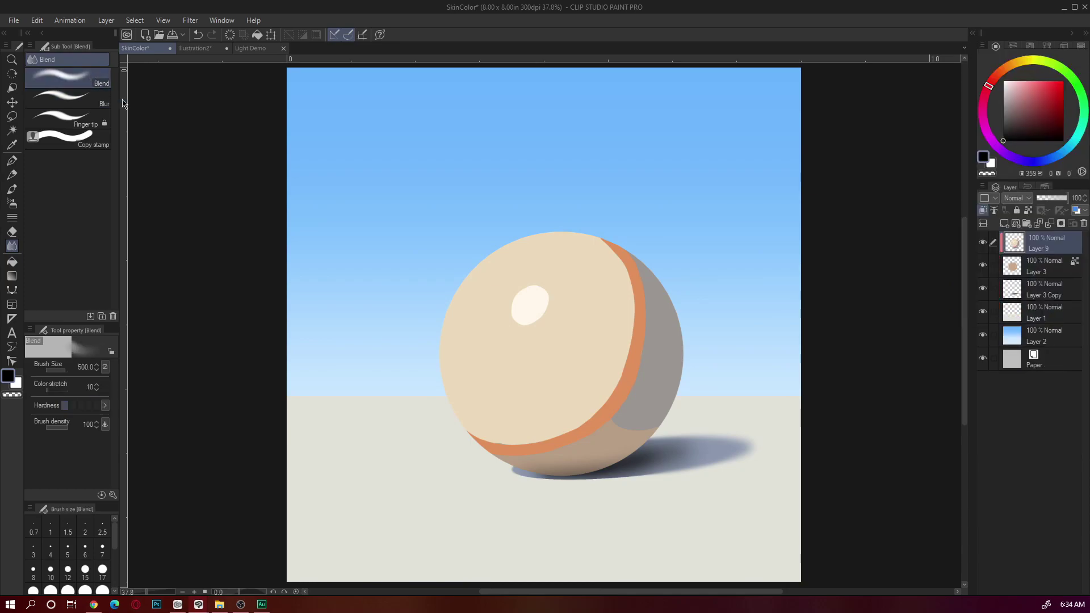
{"action": "left_click_drag", "start_coordinate": [632, 353], "coordinate": [604, 384]}
{"action": "key", "text": "ctrl+z"}
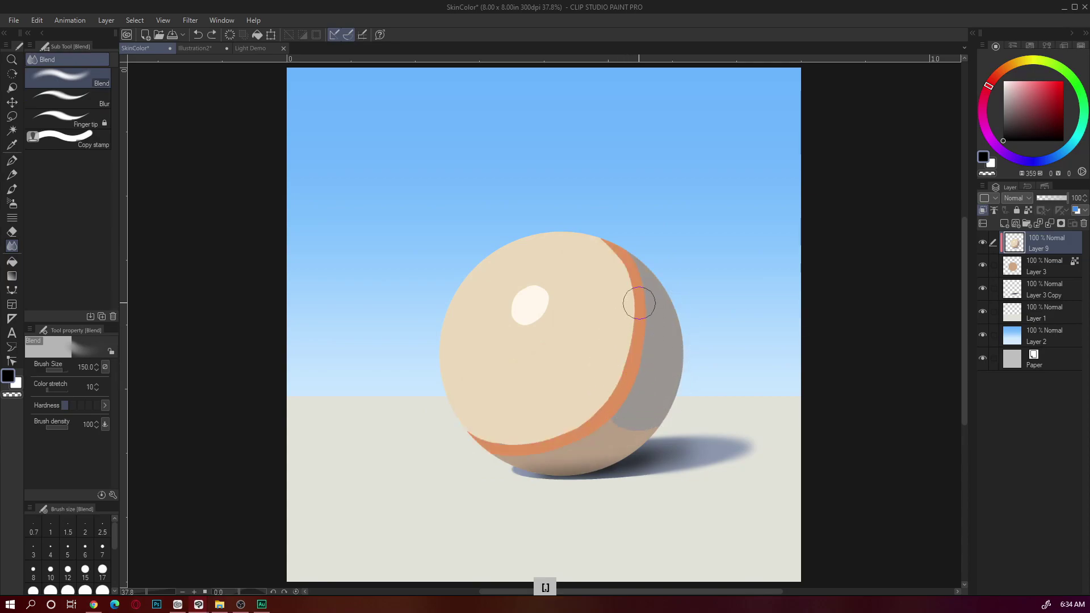
{"action": "key", "text": "j"}
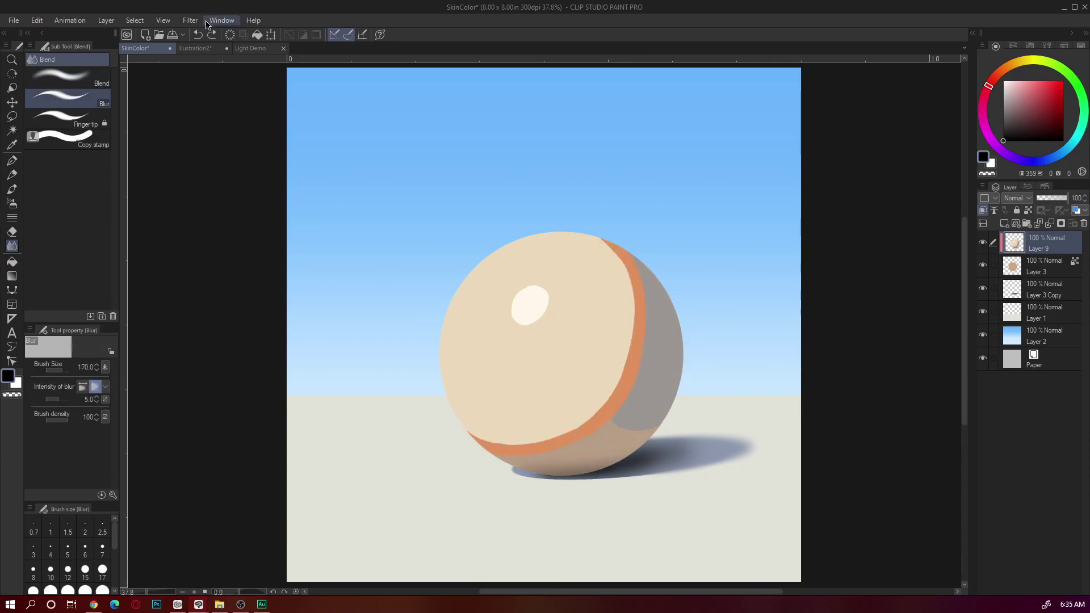
Step: Apply a Gaussian blur with strength about 174 to sphere Layer 9
{"action": "left_click", "coordinate": [190, 20]}
{"action": "mouse_move", "coordinate": [202, 34]}
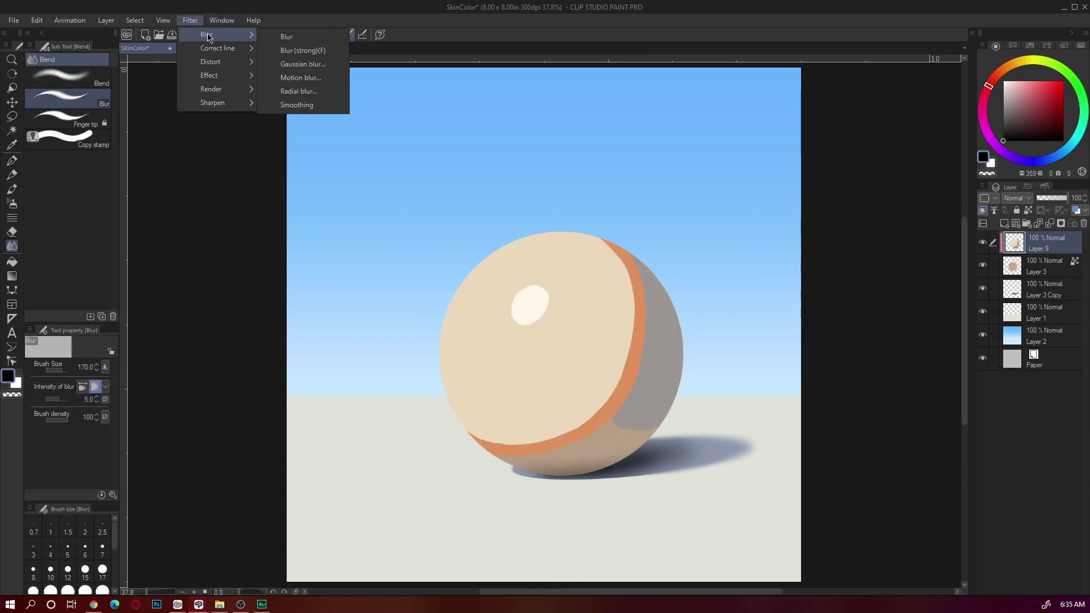
{"action": "left_click", "coordinate": [324, 64]}
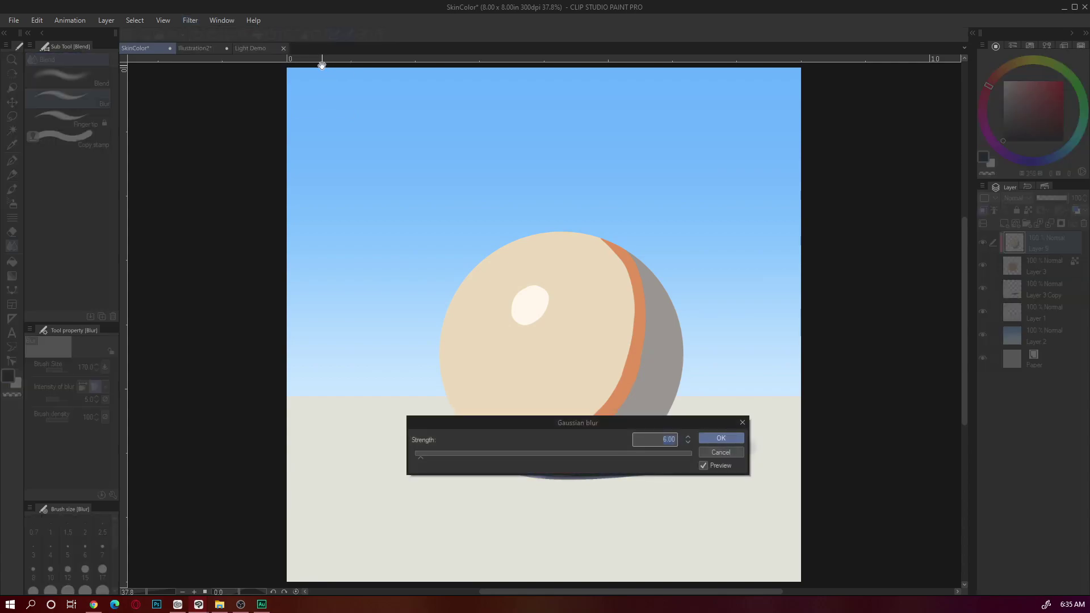
{"action": "left_click_drag", "start_coordinate": [581, 533], "coordinate": [628, 537]}
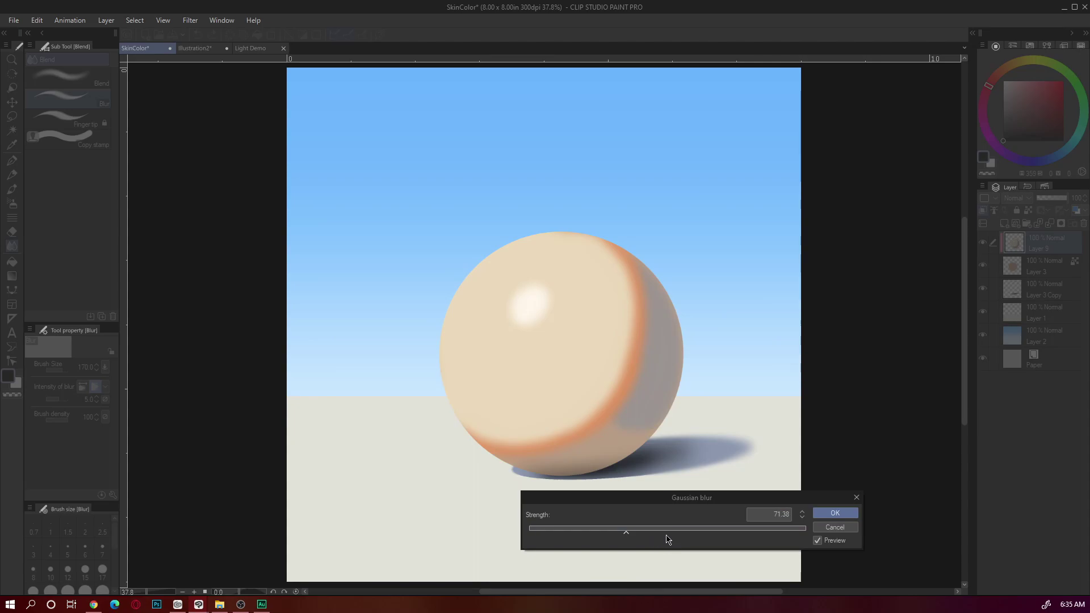
{"action": "left_click_drag", "start_coordinate": [681, 534], "coordinate": [724, 518]}
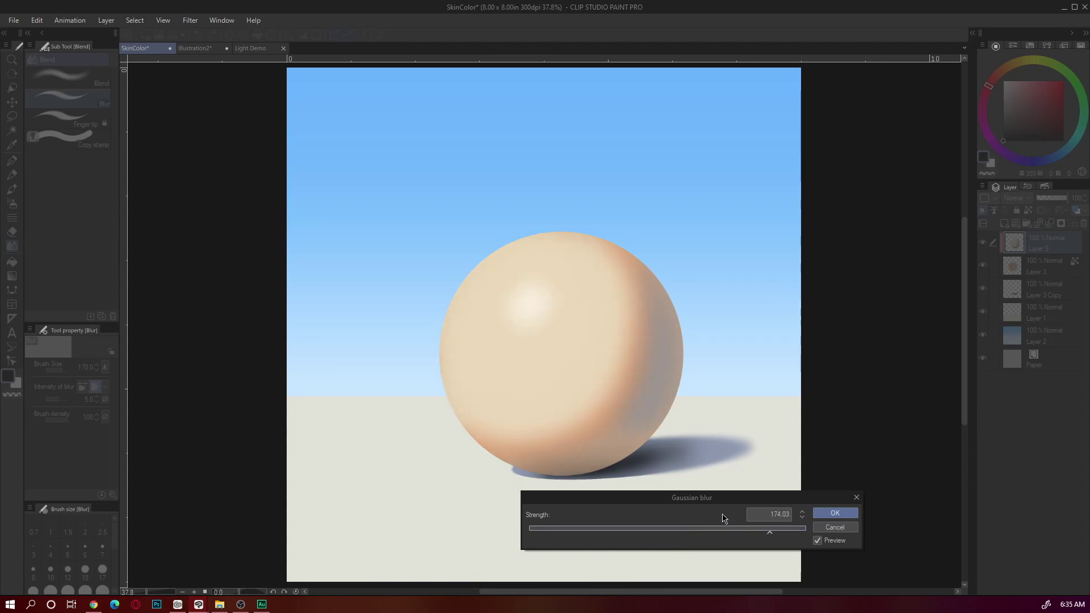
{"action": "key", "text": "Return"}
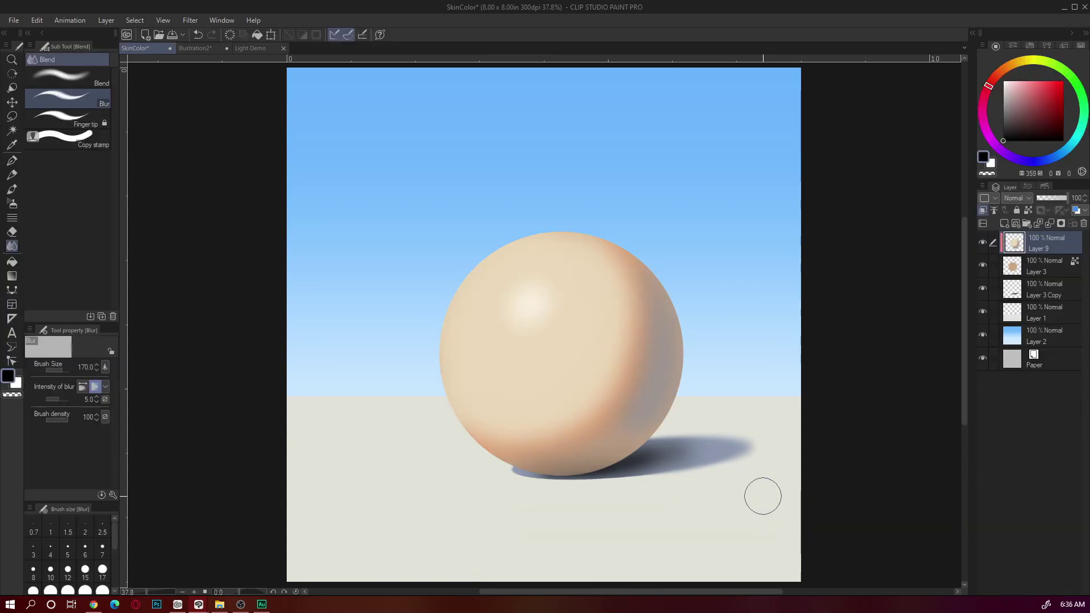
Step: With the Soft airbrush at size 120, spray a darker contact shadow under the sphere
{"action": "key", "text": "b"}
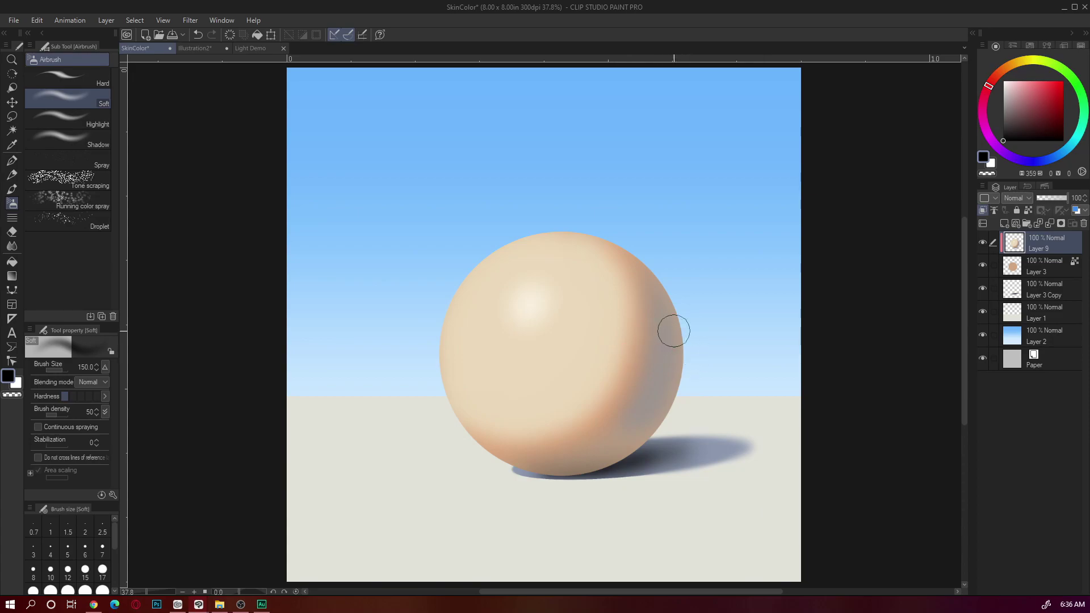
{"action": "left_click", "coordinate": [670, 363], "text": "alt"}
{"action": "key", "text": "bracketleft"}
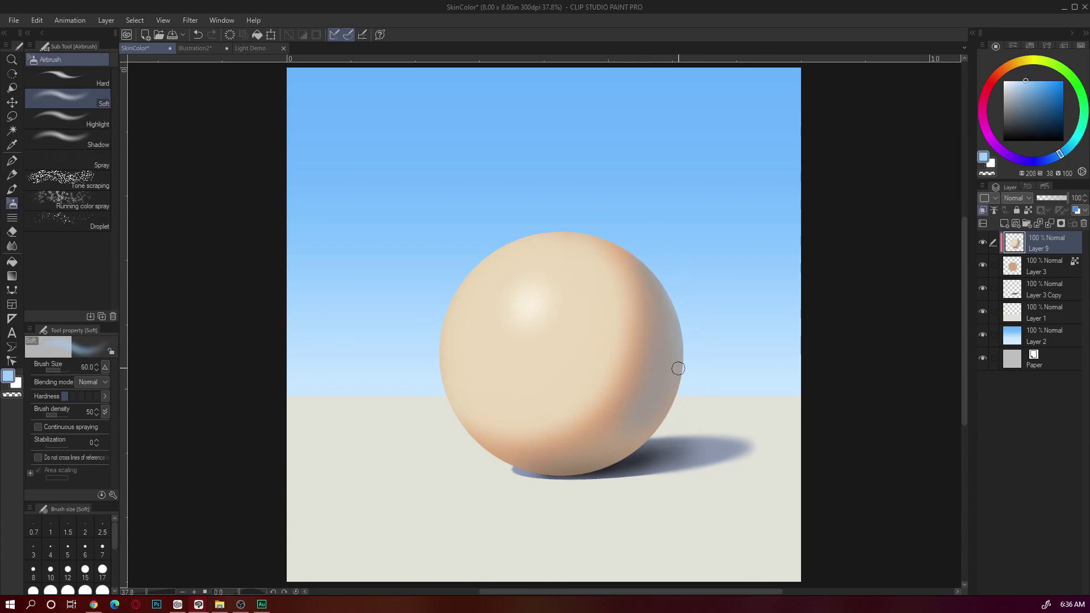
{"action": "left_click", "coordinate": [577, 446], "text": "alt"}
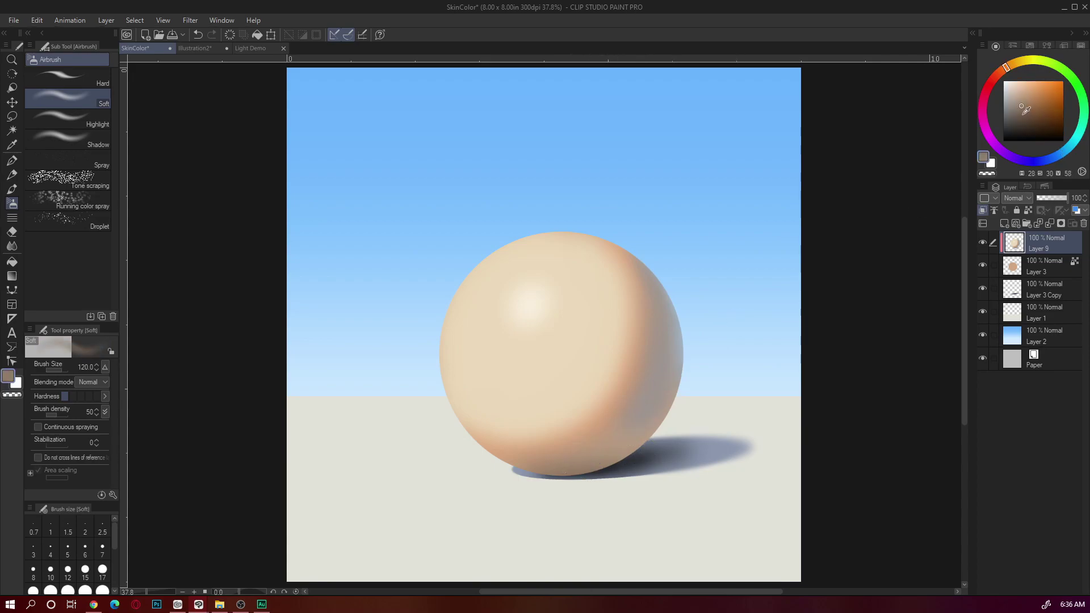
{"action": "left_click_drag", "start_coordinate": [1025, 110], "coordinate": [1023, 124]}
{"action": "mouse_move", "coordinate": [605, 469]}
{"action": "left_mouse_down"}
{"action": "mouse_move", "coordinate": [607, 454]}
{"action": "mouse_move", "coordinate": [537, 471]}
{"action": "left_mouse_up"}
{"action": "key", "text": "ctrl+z"}
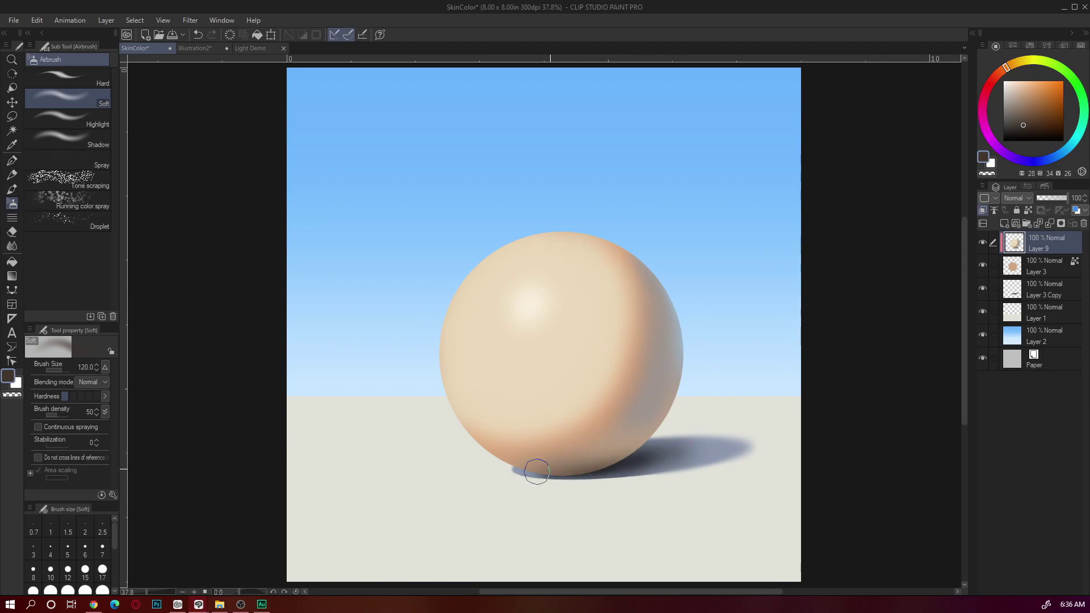
Step: Sample near-grey tones from the sphere's lower side and repaint its shading softly
{"action": "left_click", "coordinate": [604, 443], "text": "alt"}
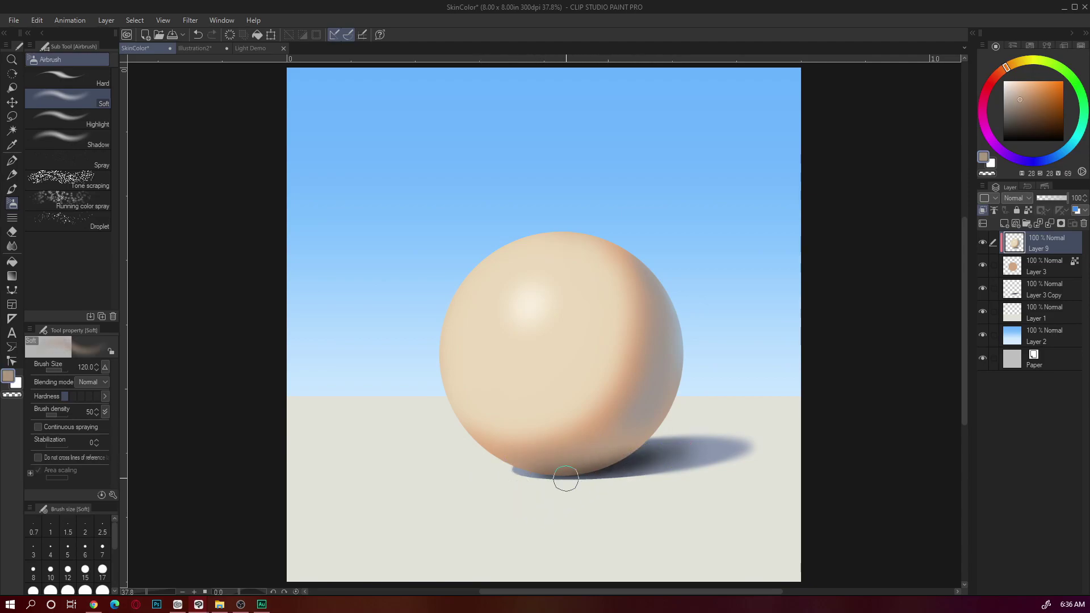
{"action": "left_click", "coordinate": [548, 462], "text": "alt"}
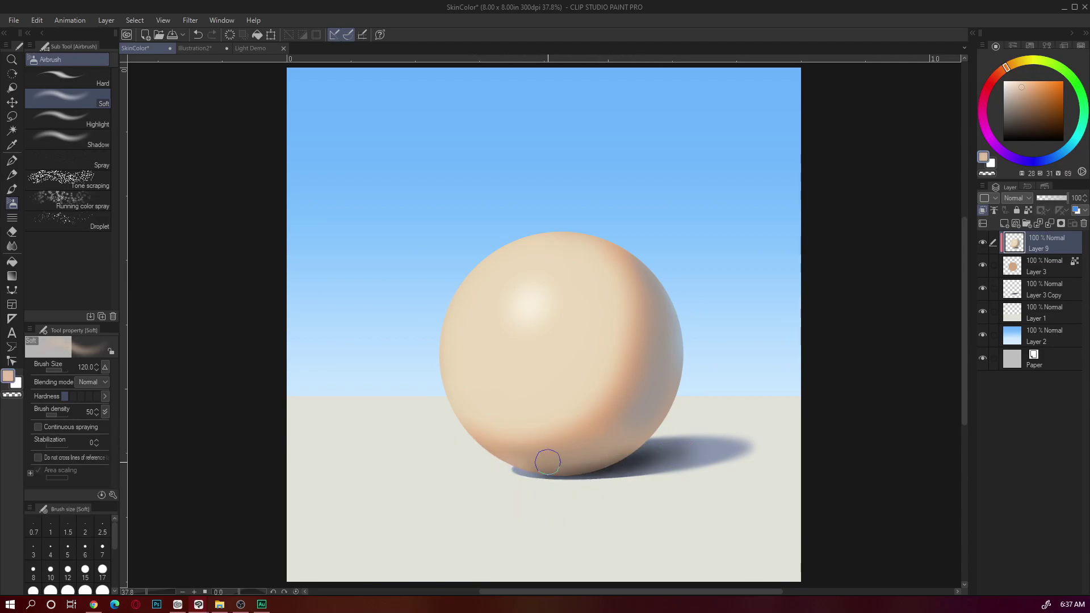
{"action": "left_click", "coordinate": [590, 447], "text": "alt"}
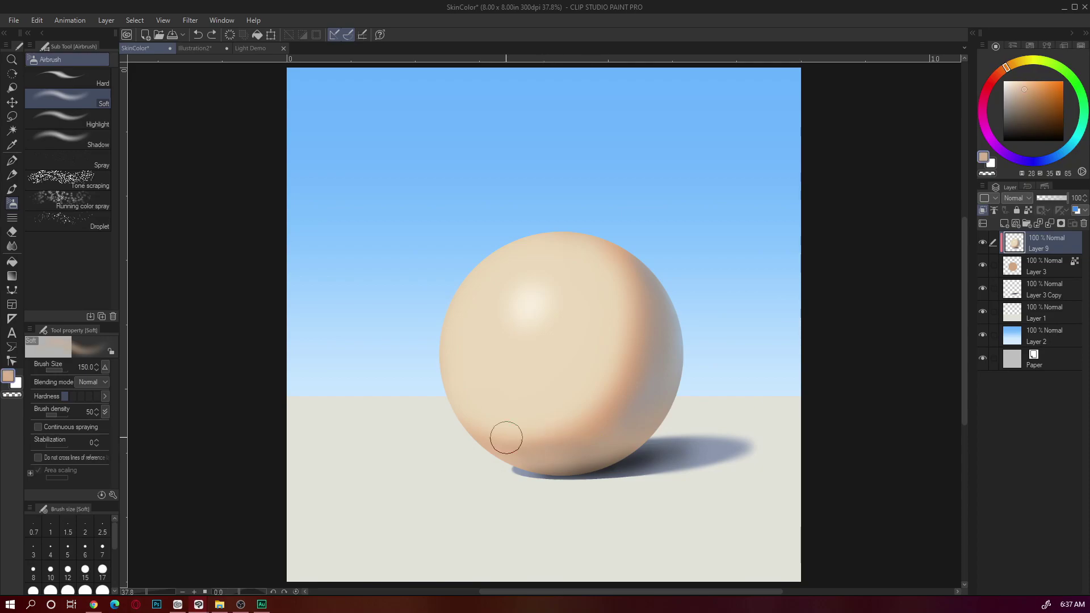
{"action": "mouse_move", "coordinate": [506, 433]}
{"action": "left_mouse_down"}
{"action": "mouse_move", "coordinate": [591, 342]}
{"action": "mouse_move", "coordinate": [636, 390]}
{"action": "left_mouse_up"}
Step: Sample a series of light and darker skin tones across the sphere, brush size 170
{"action": "left_click", "coordinate": [528, 454], "text": "alt"}
{"action": "left_click", "coordinate": [623, 435], "text": "alt"}
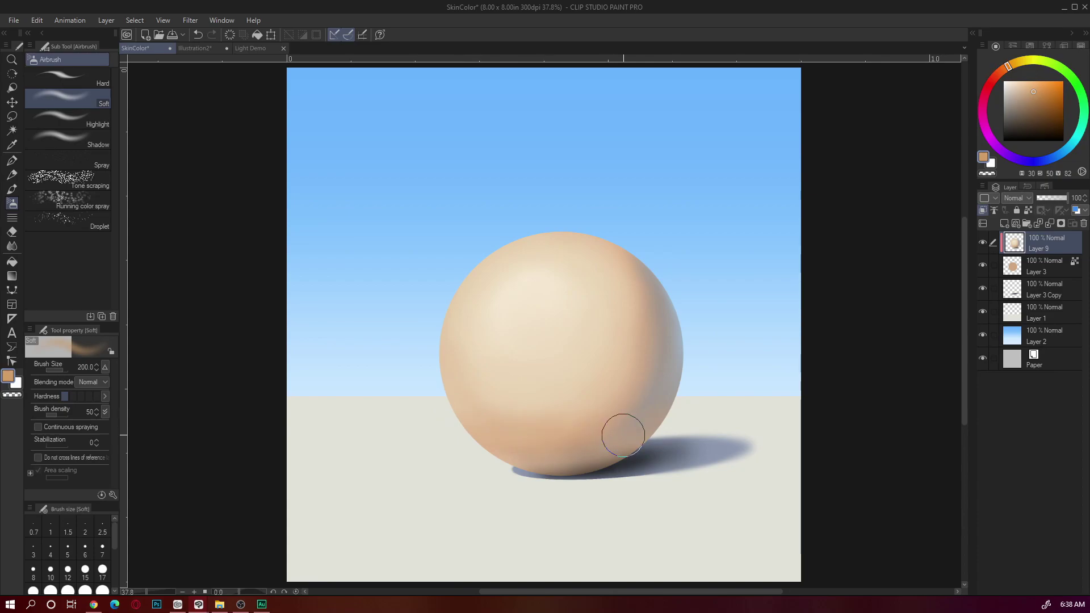
{"action": "left_click", "coordinate": [553, 430], "text": "alt"}
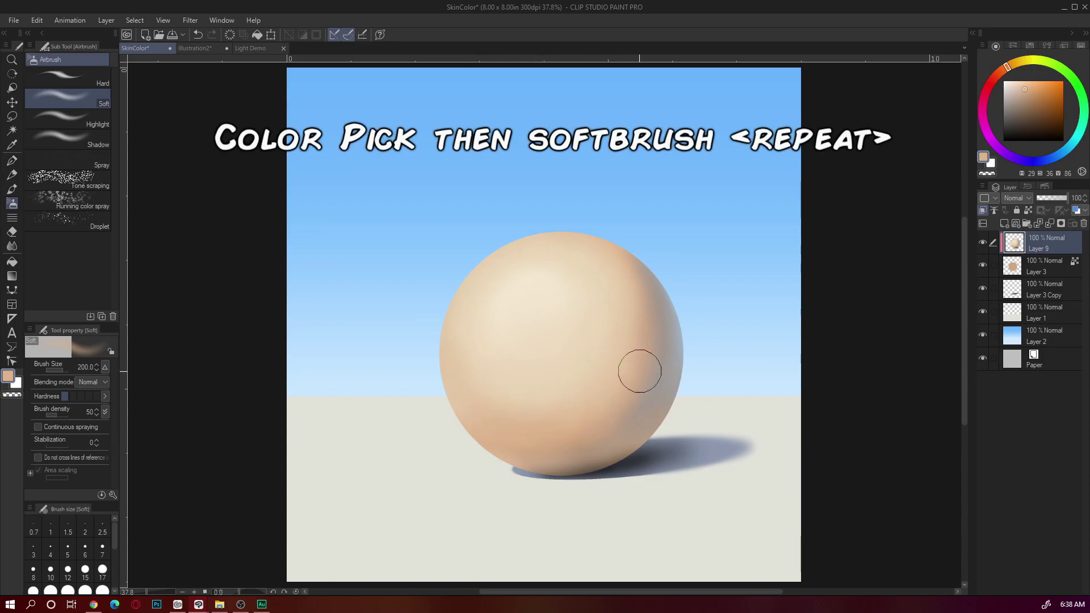
{"action": "left_click", "coordinate": [556, 412], "text": "alt"}
{"action": "left_click", "coordinate": [564, 377], "text": "alt"}
{"action": "left_click", "coordinate": [487, 358], "text": "alt"}
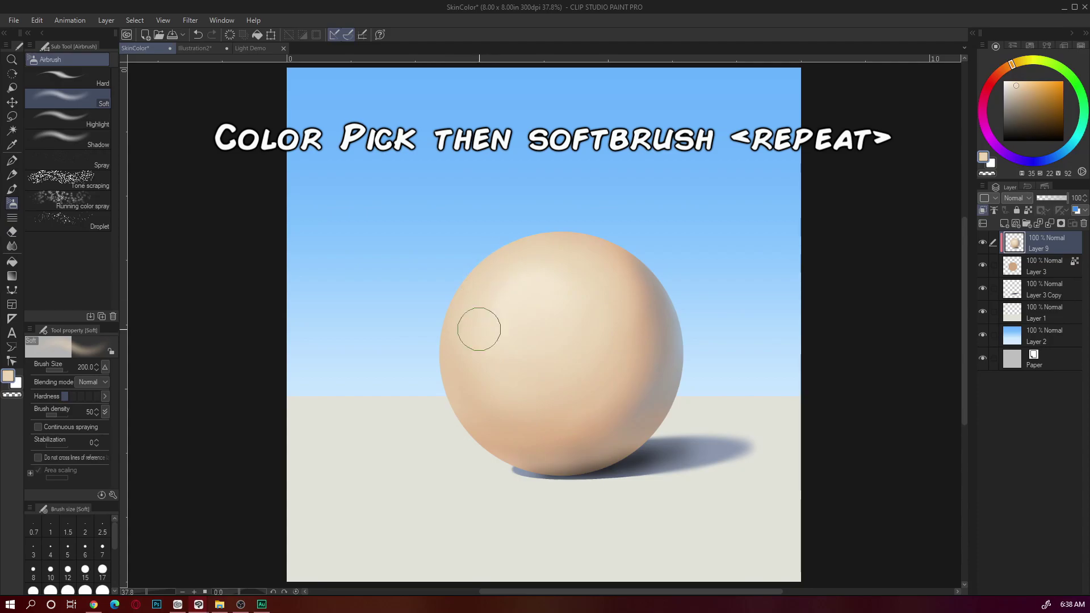
{"action": "left_click", "coordinate": [513, 251], "text": "alt"}
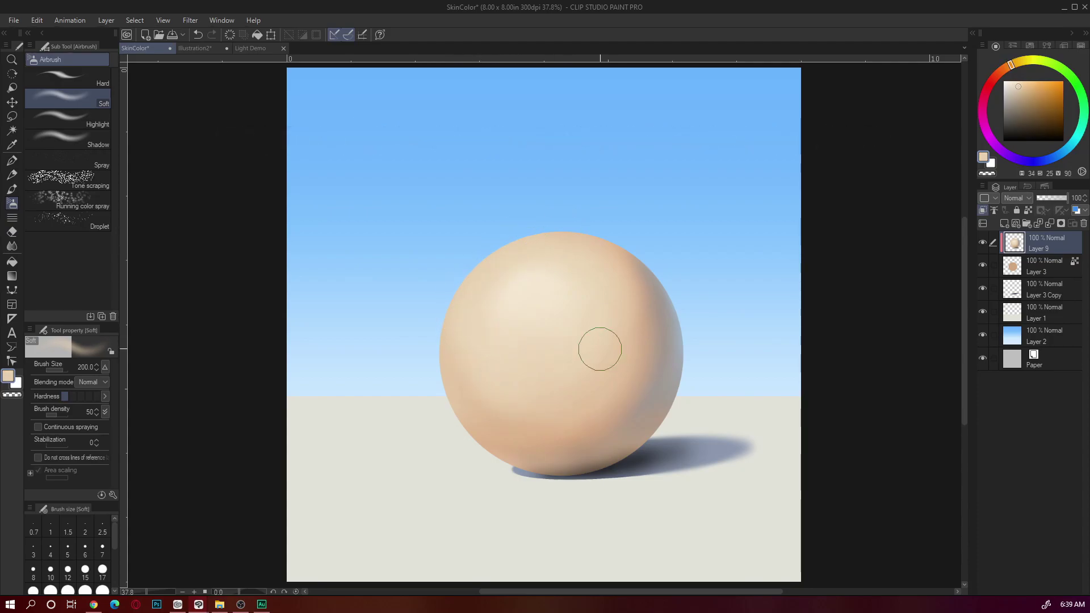
{"action": "left_click", "coordinate": [513, 373], "text": "alt"}
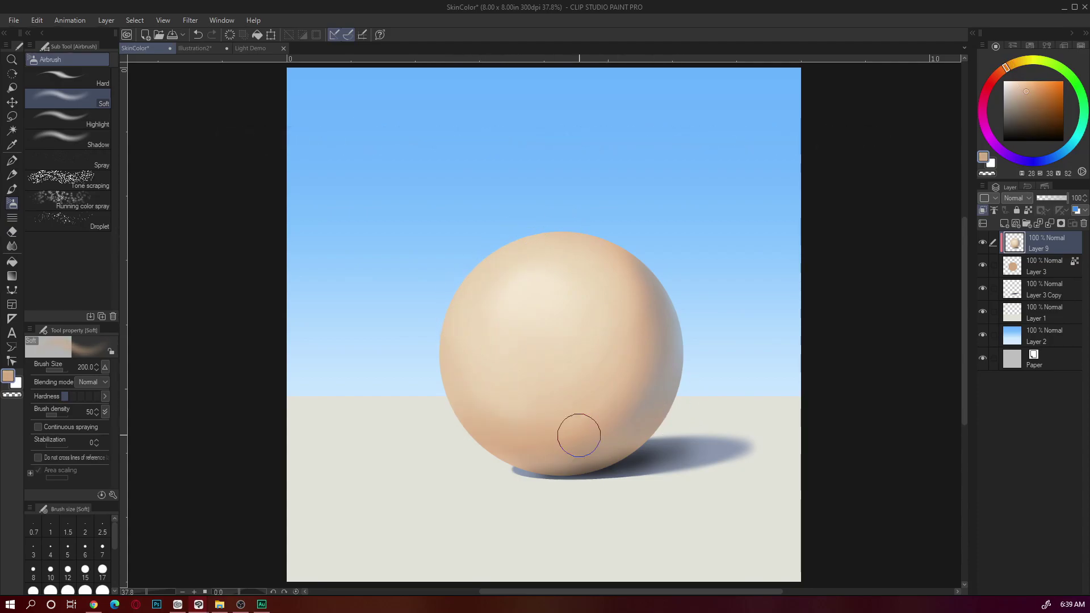
{"action": "left_click", "coordinate": [529, 429], "text": "alt"}
{"action": "key", "text": "bracketleft"}
{"action": "left_click", "coordinate": [581, 468], "text": "alt"}
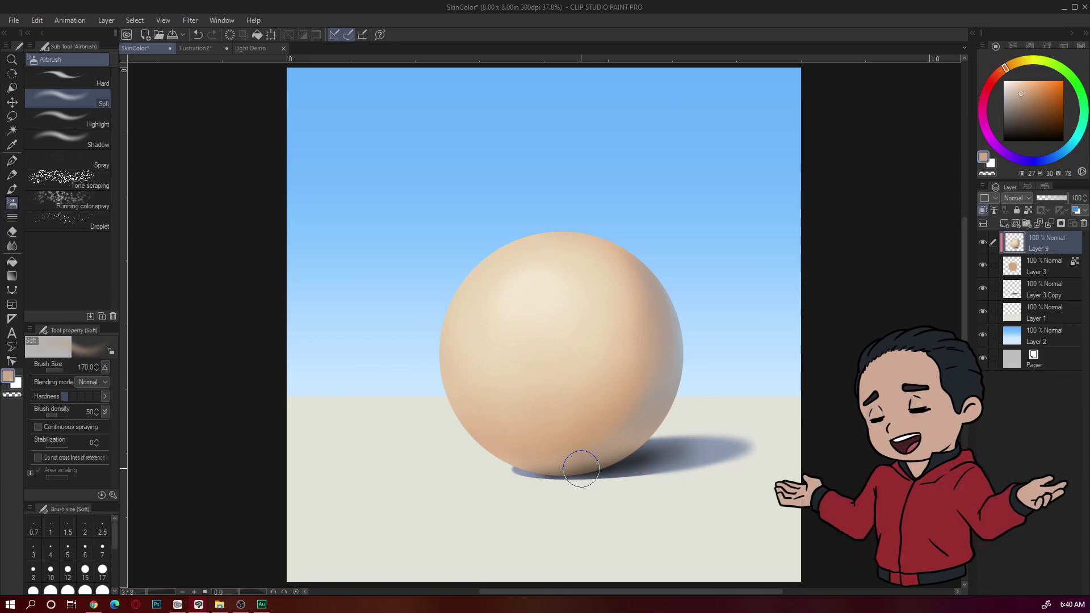
Step: Darken the sphere's midtones with Level Correction
{"action": "left_click", "coordinate": [36, 20]}
{"action": "mouse_move", "coordinate": [143, 281]}
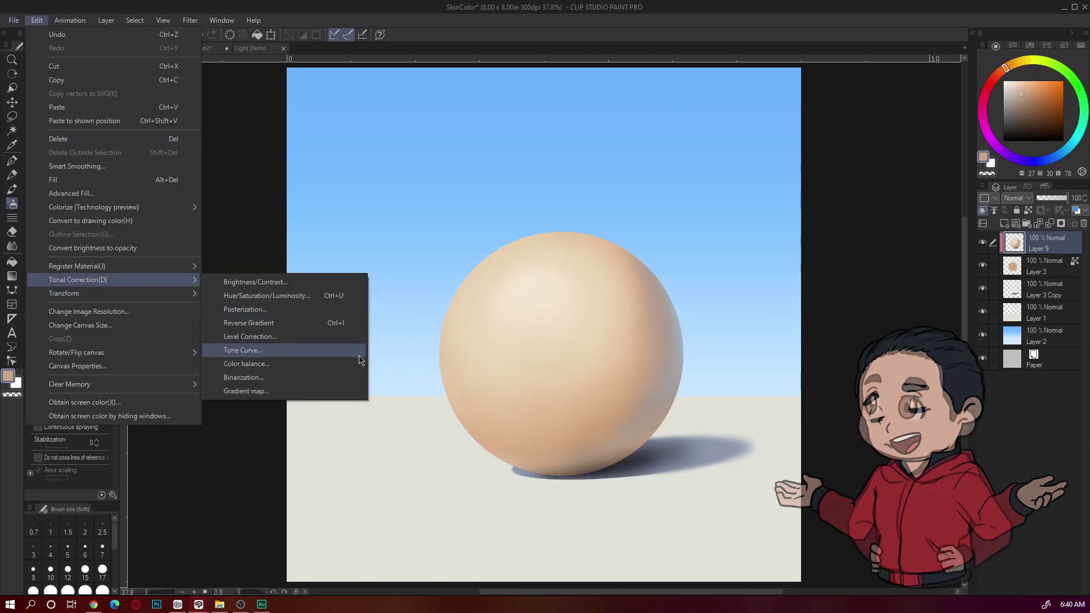
{"action": "left_click", "coordinate": [250, 336]}
{"action": "left_click_drag", "start_coordinate": [770, 378], "coordinate": [832, 381]}
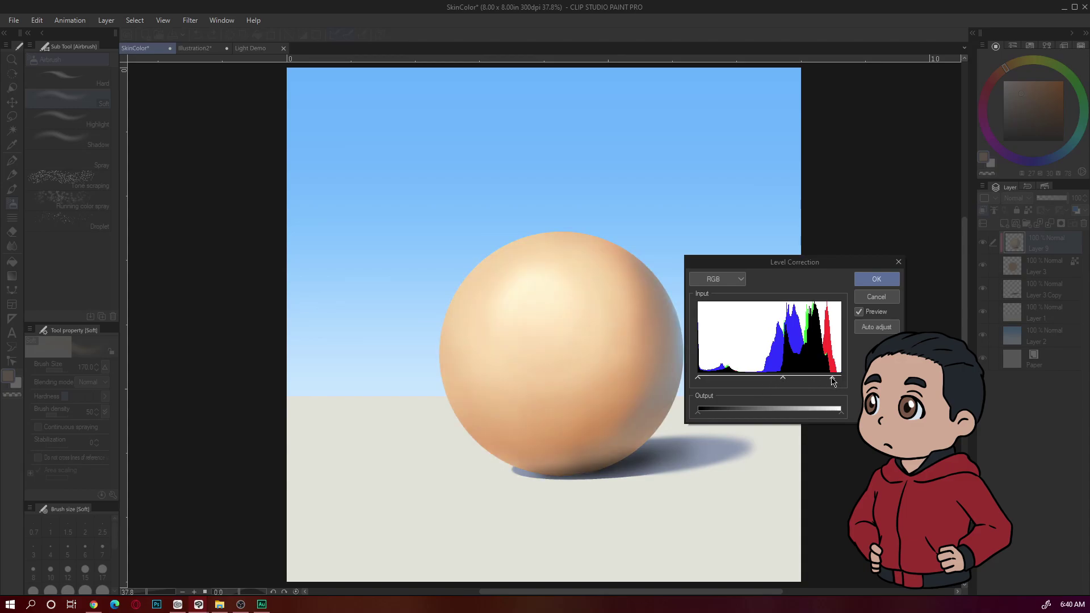
{"action": "key", "text": "Return"}
Step: Set the sphere's yellow–blue Color Balance to 14
{"action": "left_click", "coordinate": [530, 273], "text": "alt"}
{"action": "left_click", "coordinate": [36, 20]}
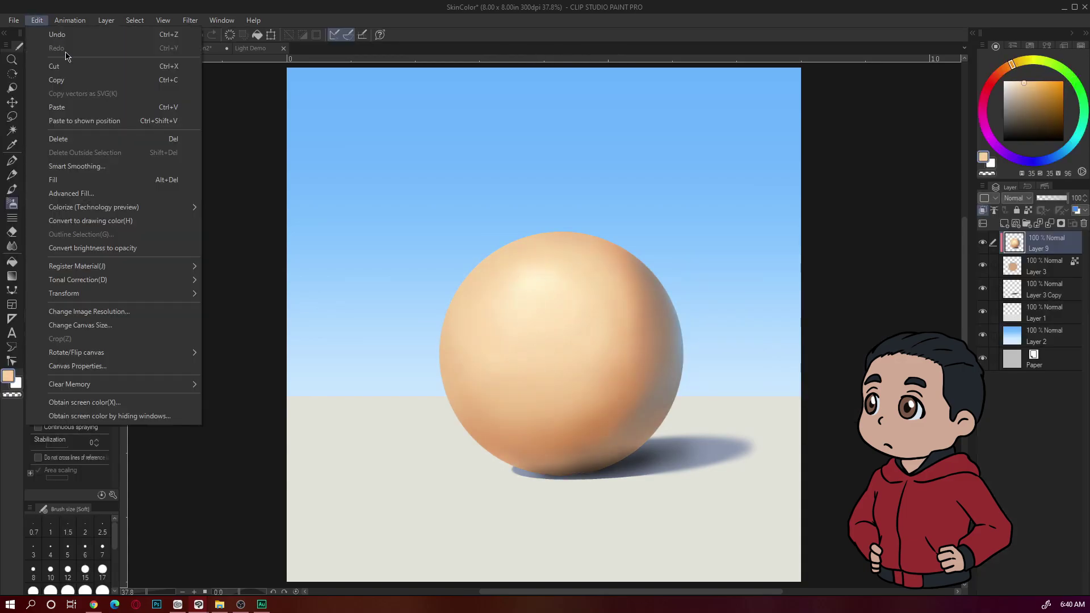
{"action": "mouse_move", "coordinate": [180, 283]}
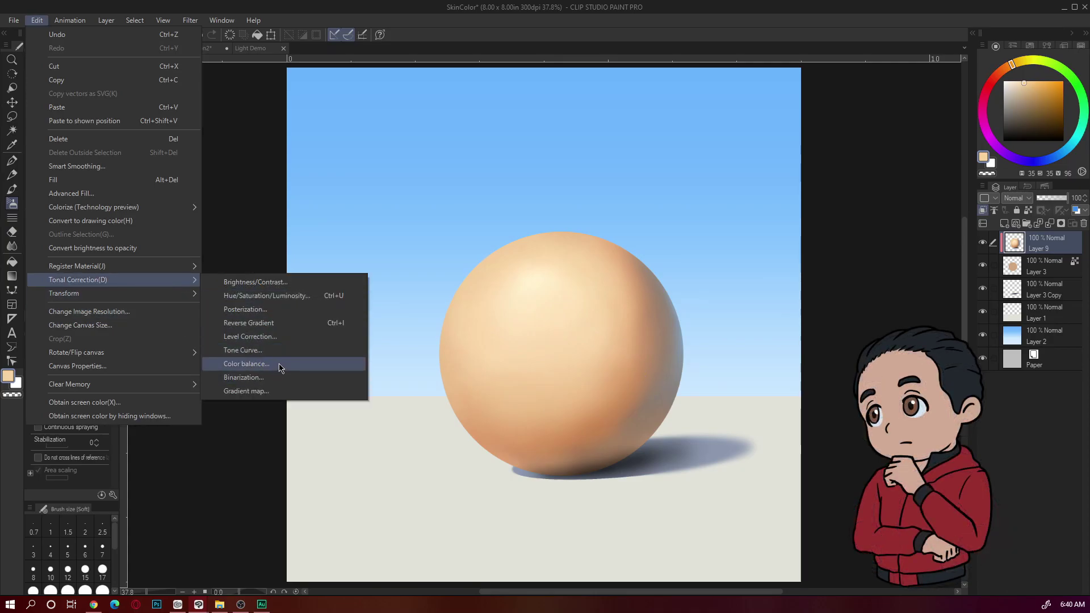
{"action": "left_click", "coordinate": [280, 365]}
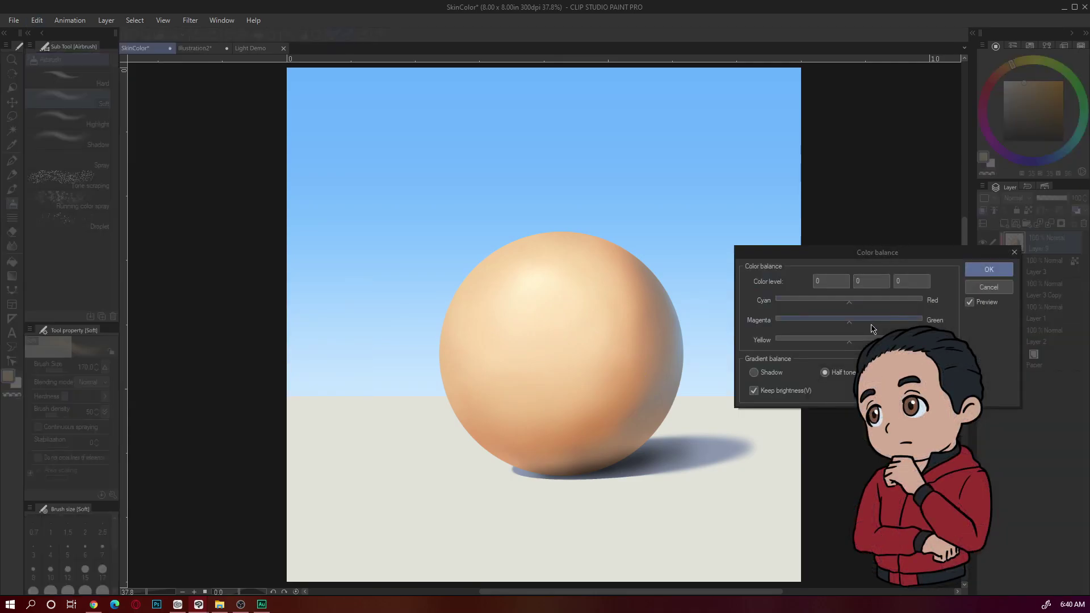
{"action": "left_click", "coordinate": [858, 344]}
{"action": "key", "text": "Return"}
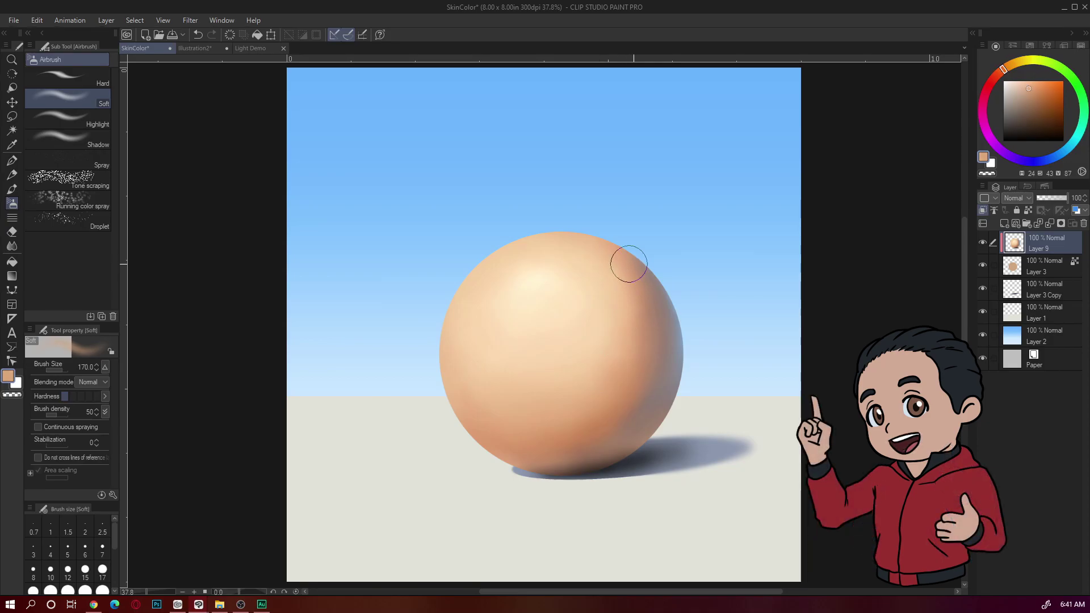
Step: Shift the sky on Layer 2 from blue toward cyan with Hue/Saturation/Luminosity
{"action": "left_click", "coordinate": [674, 255], "text": "alt"}
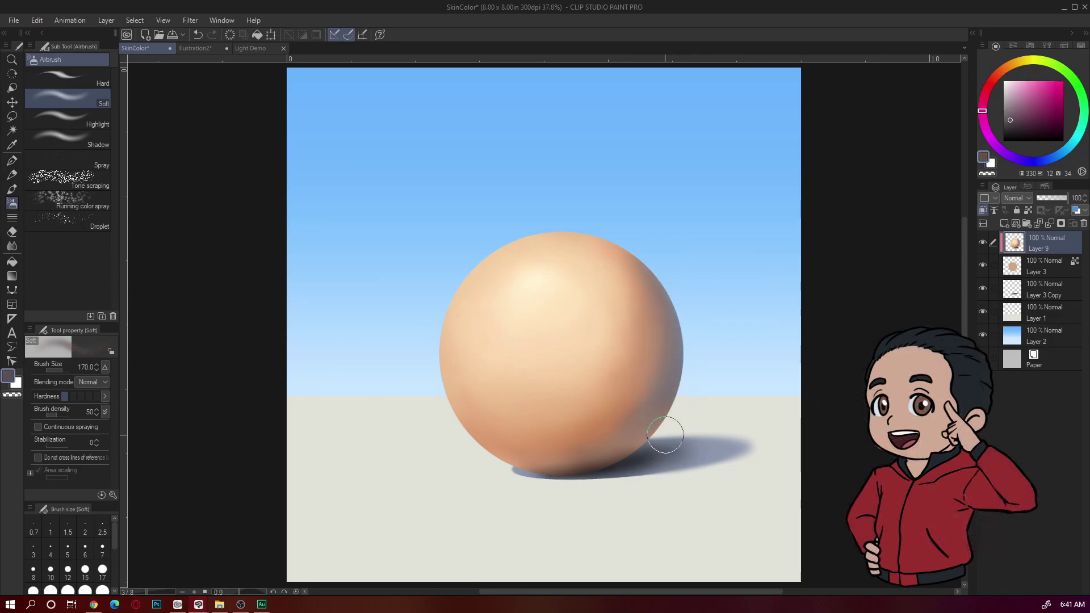
{"action": "left_click", "coordinate": [616, 410], "text": "alt"}
{"action": "left_click", "coordinate": [483, 494], "text": "ctrl+shift"}
{"action": "key", "text": "ctrl+u"}
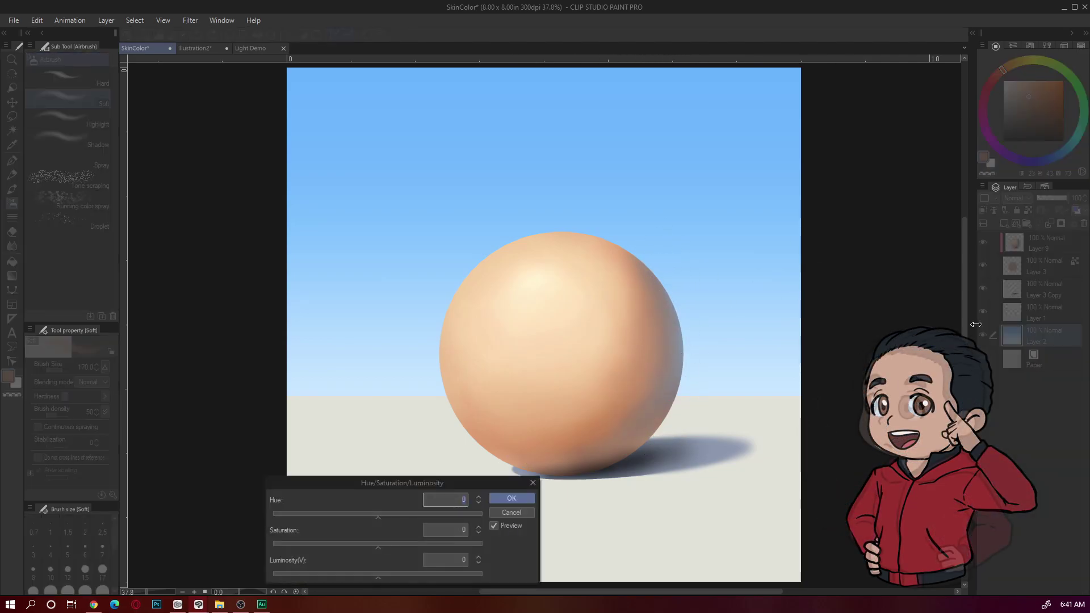
{"action": "mouse_move", "coordinate": [377, 514]}
{"action": "left_mouse_down"}
{"action": "mouse_move", "coordinate": [386, 517]}
{"action": "mouse_move", "coordinate": [371, 517]}
{"action": "left_mouse_up"}
{"action": "key", "text": "Return"}
{"action": "left_click", "coordinate": [1024, 234]}
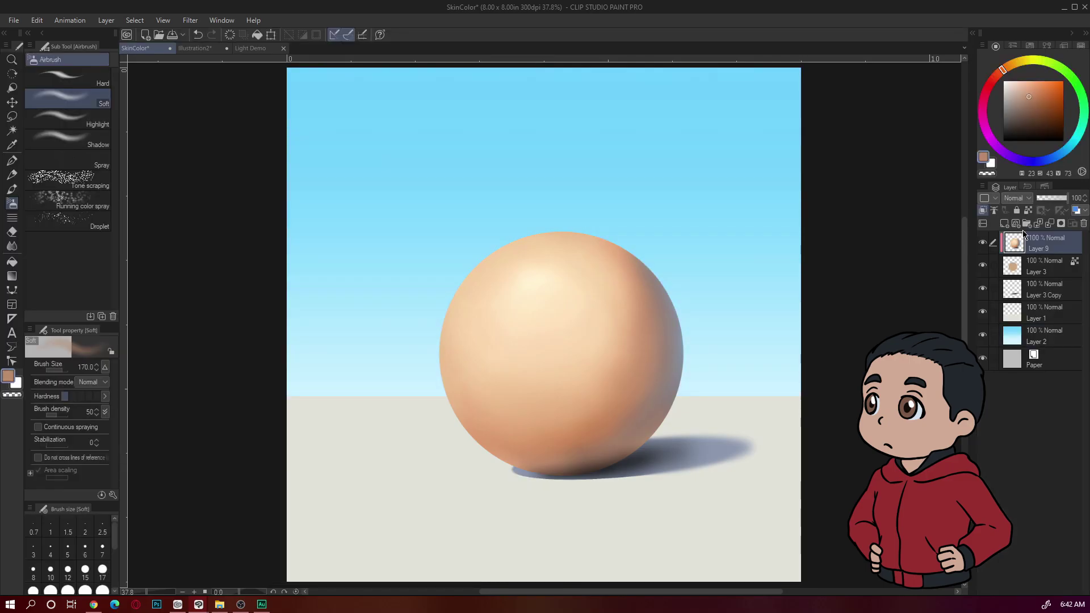